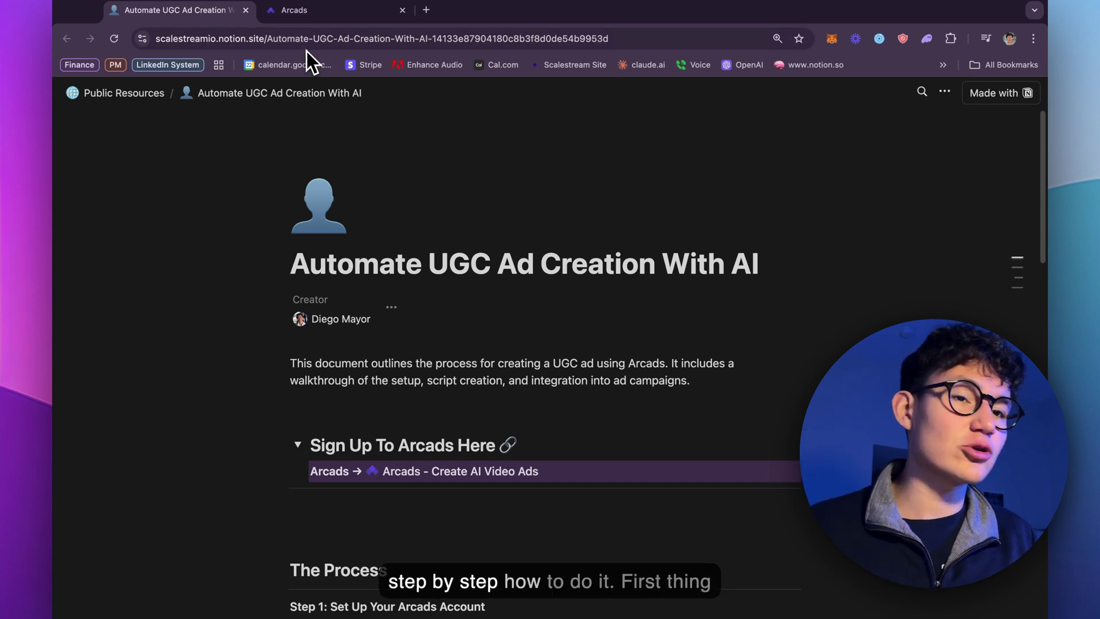
# Load arcads.ai in a new tab and scroll through the homepage to the footer and back.
pyautogui.click(396, 467)
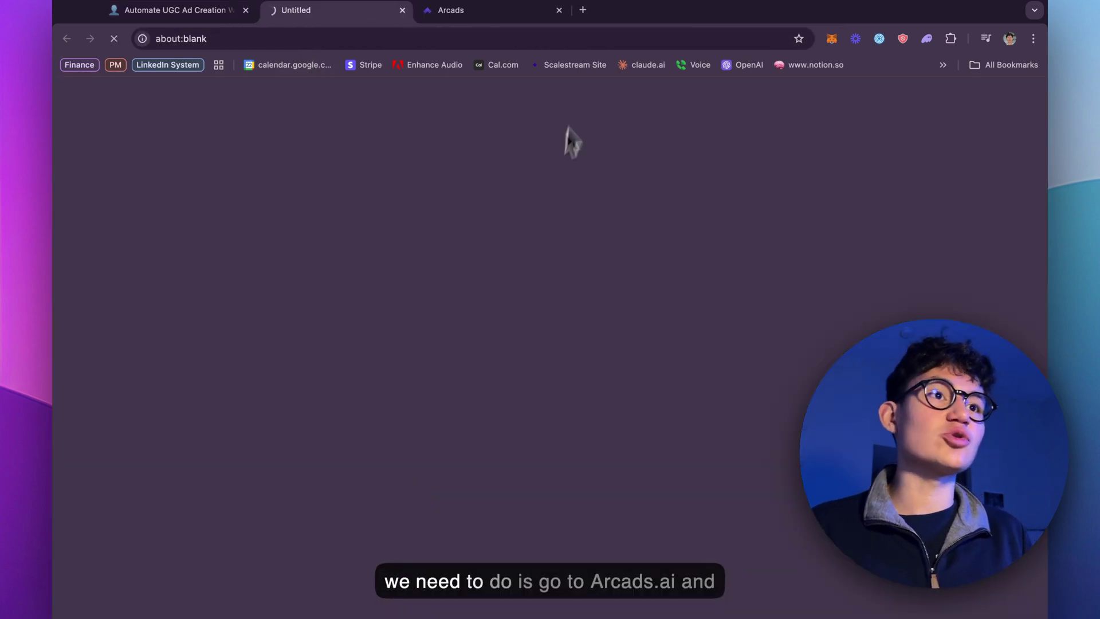
pyautogui.click(560, 12)
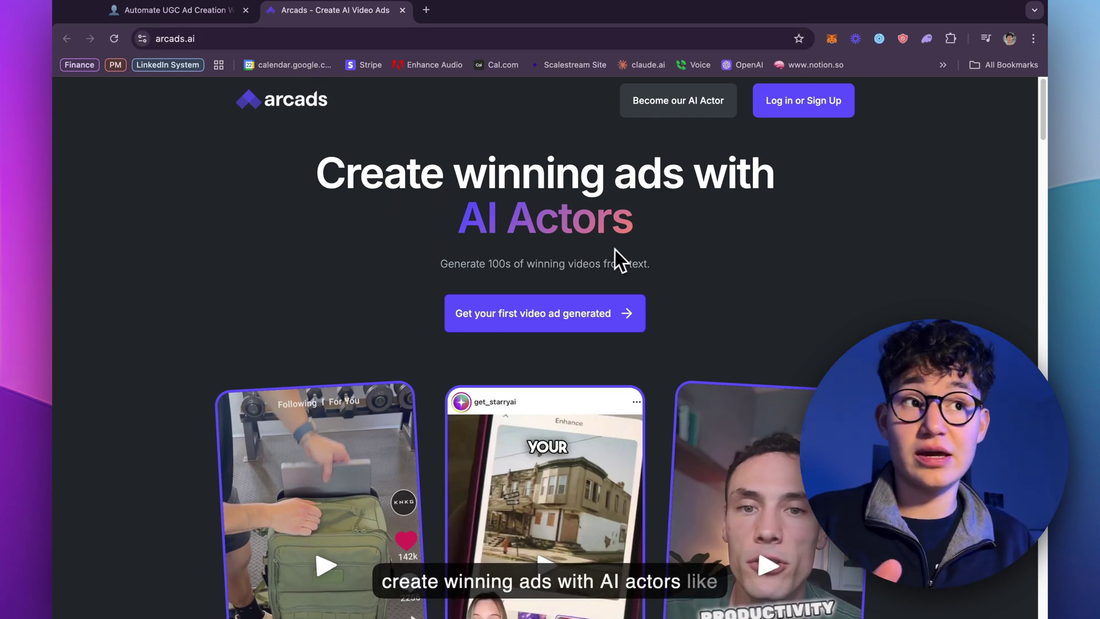
pyautogui.scroll(-1, 568, 241)
pyautogui.scroll(-1, 525, 218)
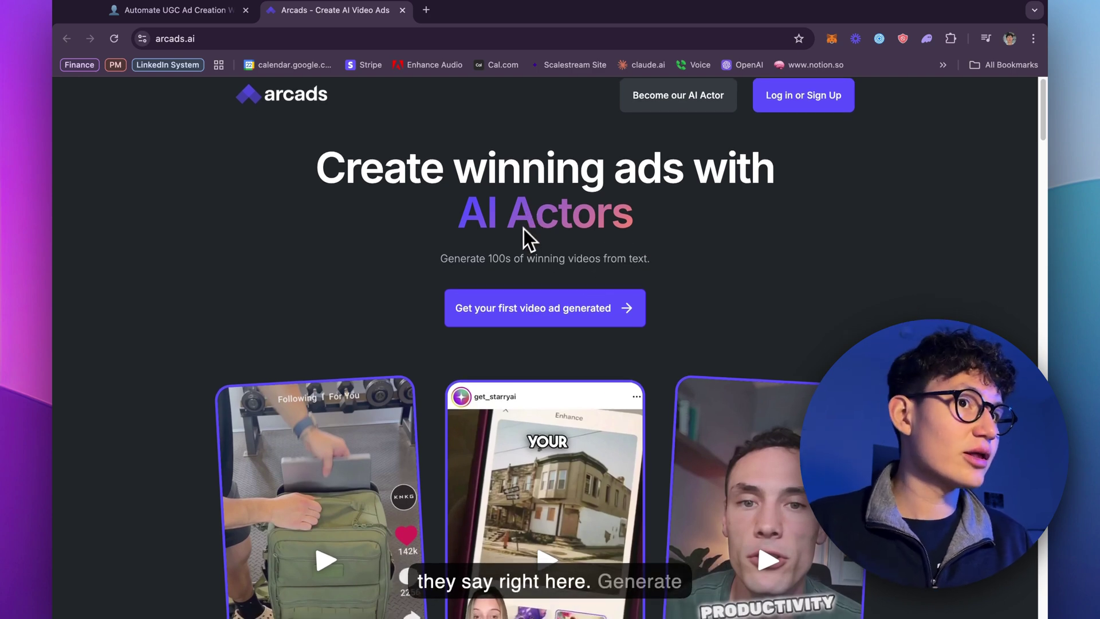
pyautogui.scroll(-1, 491, 257)
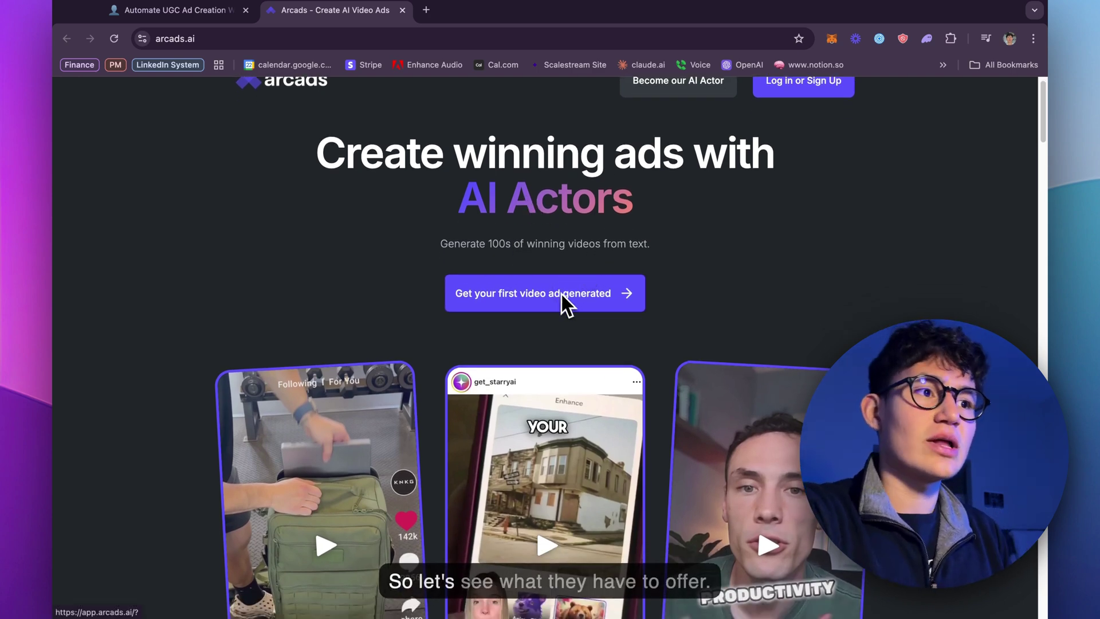
pyautogui.scroll(-20, 640, 327)
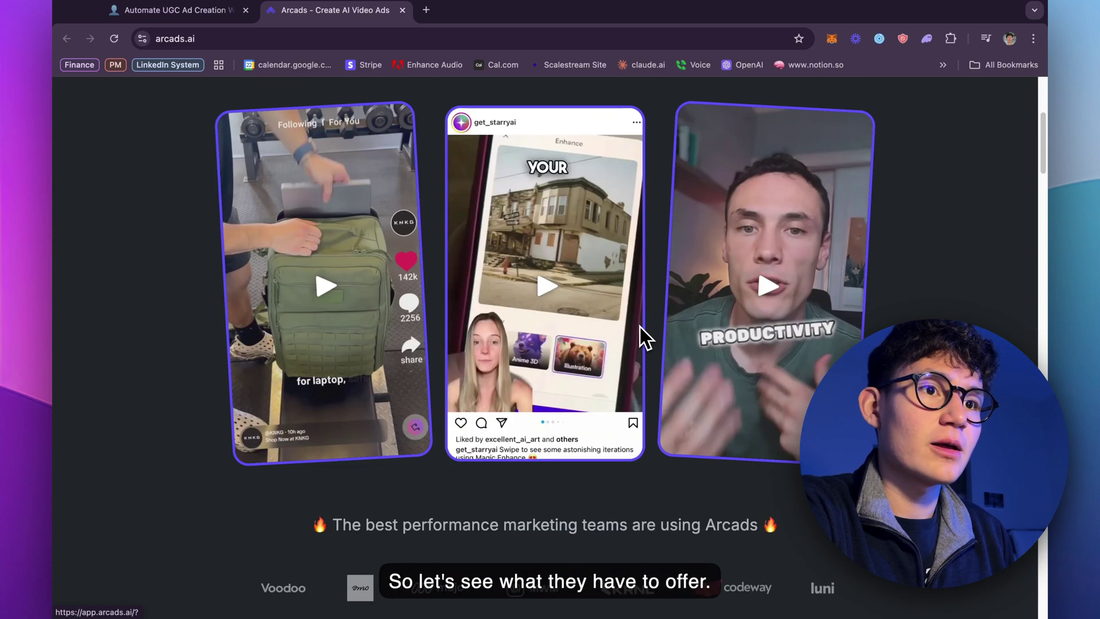
pyautogui.scroll(-10, 617, 376)
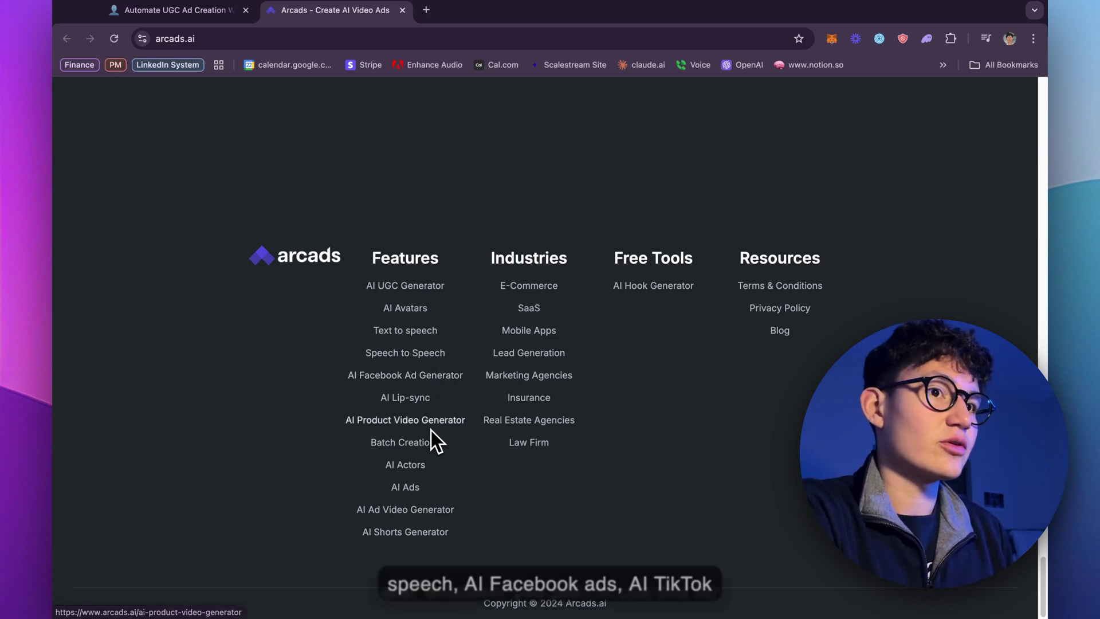
pyautogui.scroll(8, 432, 425)
pyautogui.scroll(15, 432, 425)
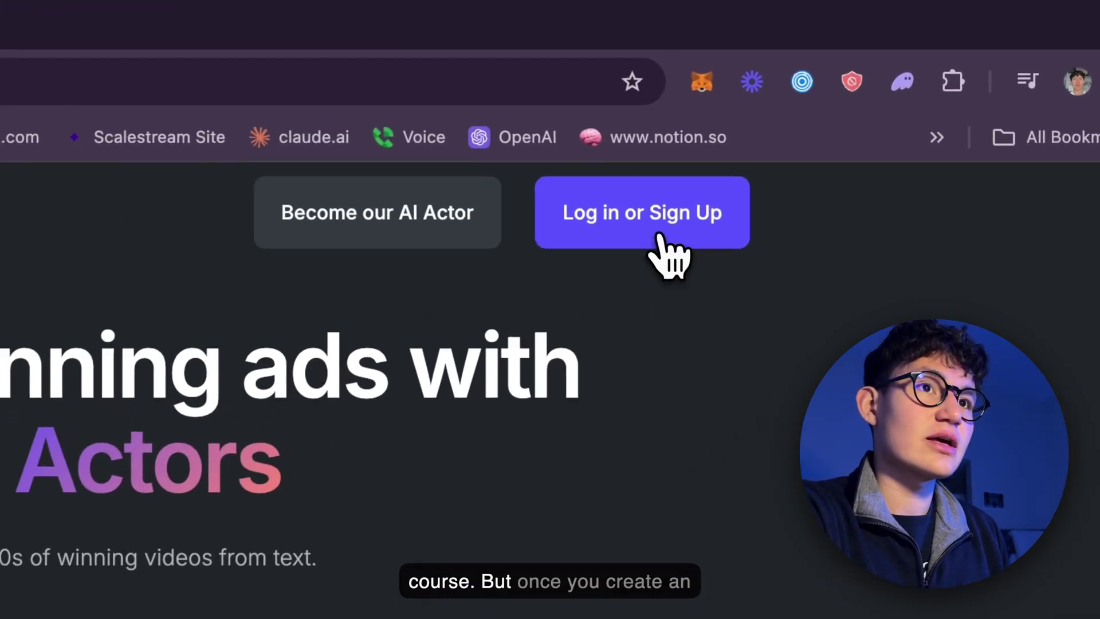
# Sign in, add a new folder and rename it 'Sequencely Campaign'.
pyautogui.click(811, 108)
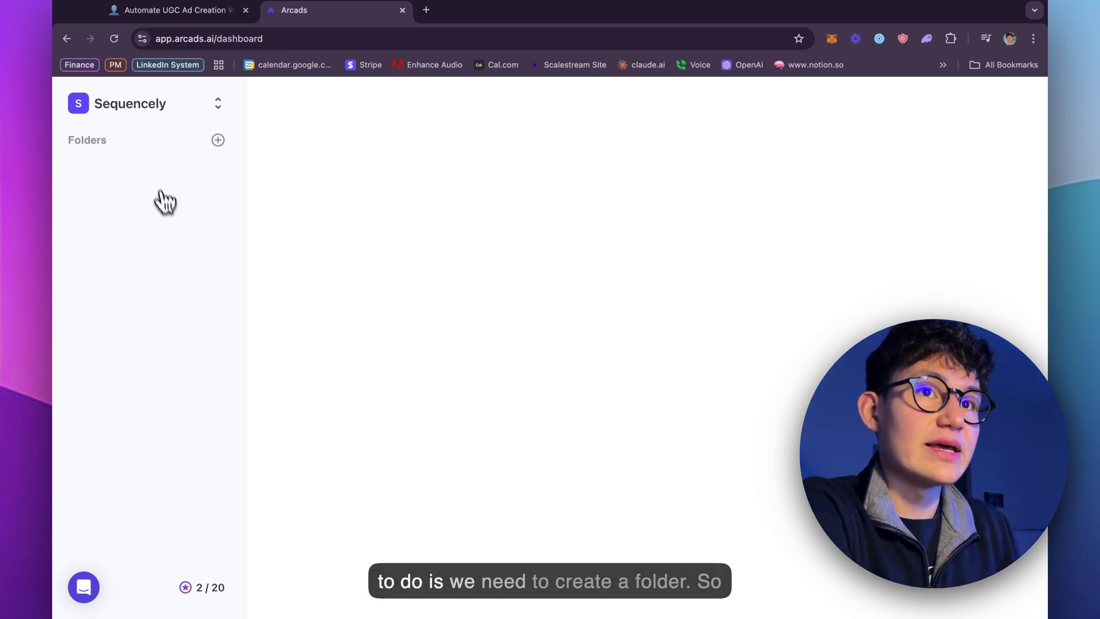
pyautogui.click(218, 140)
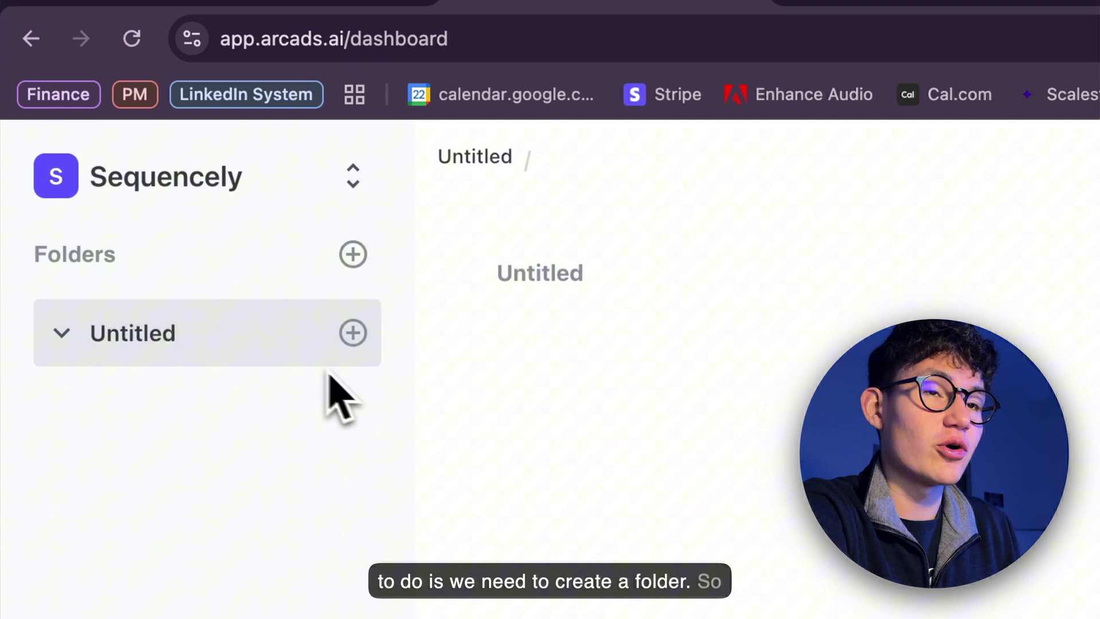
pyautogui.click(599, 281)
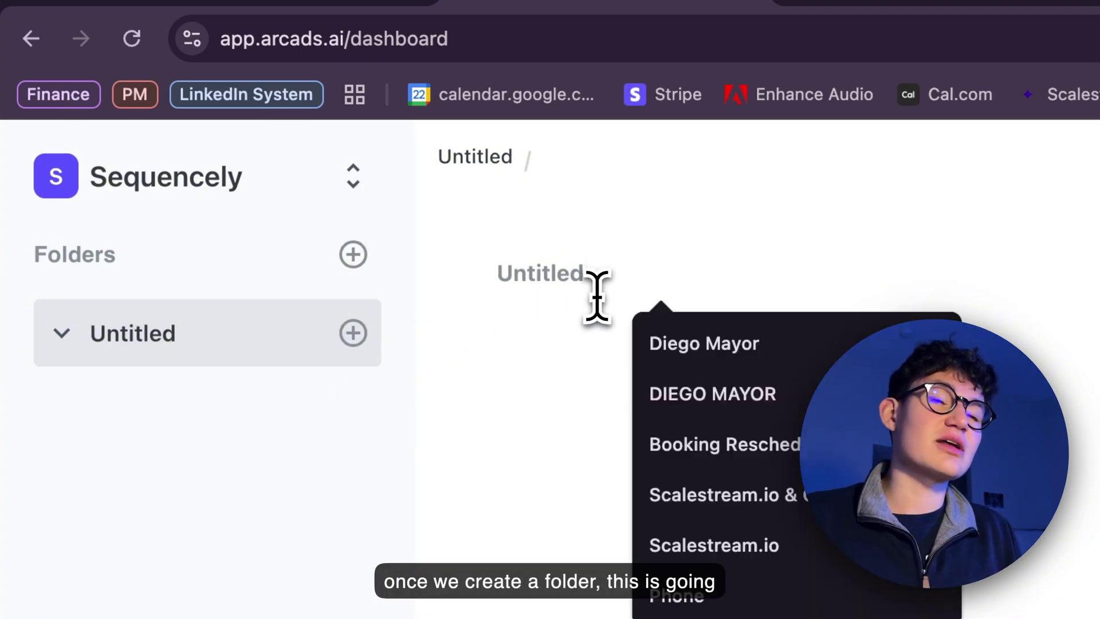
pyautogui.write('Seq')
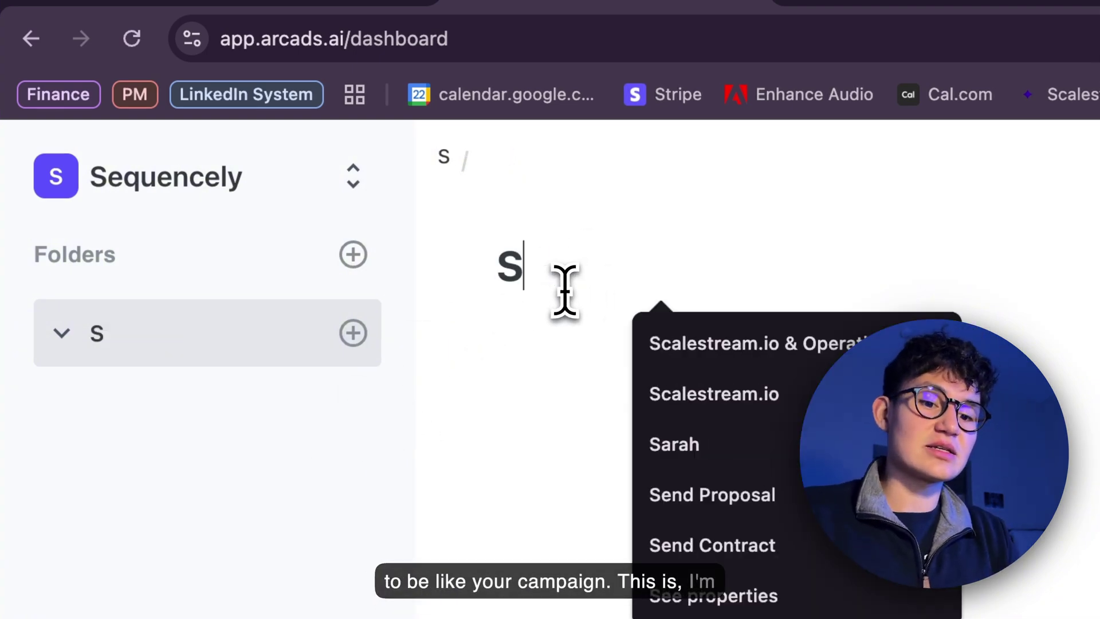
pyautogui.write('uencly')
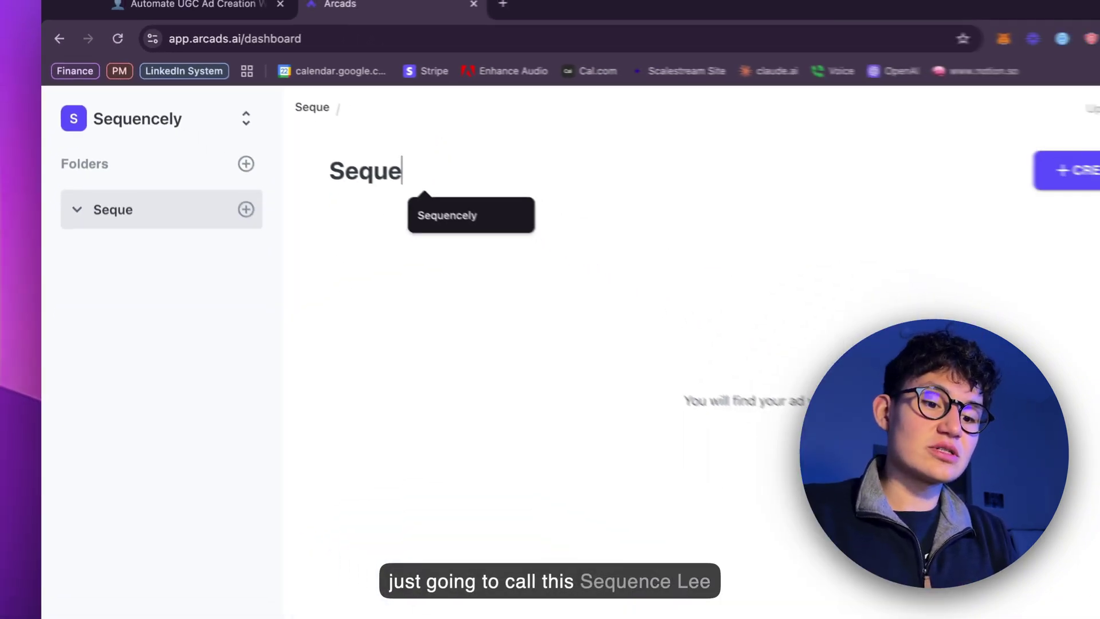
pyautogui.press('BackSpace')
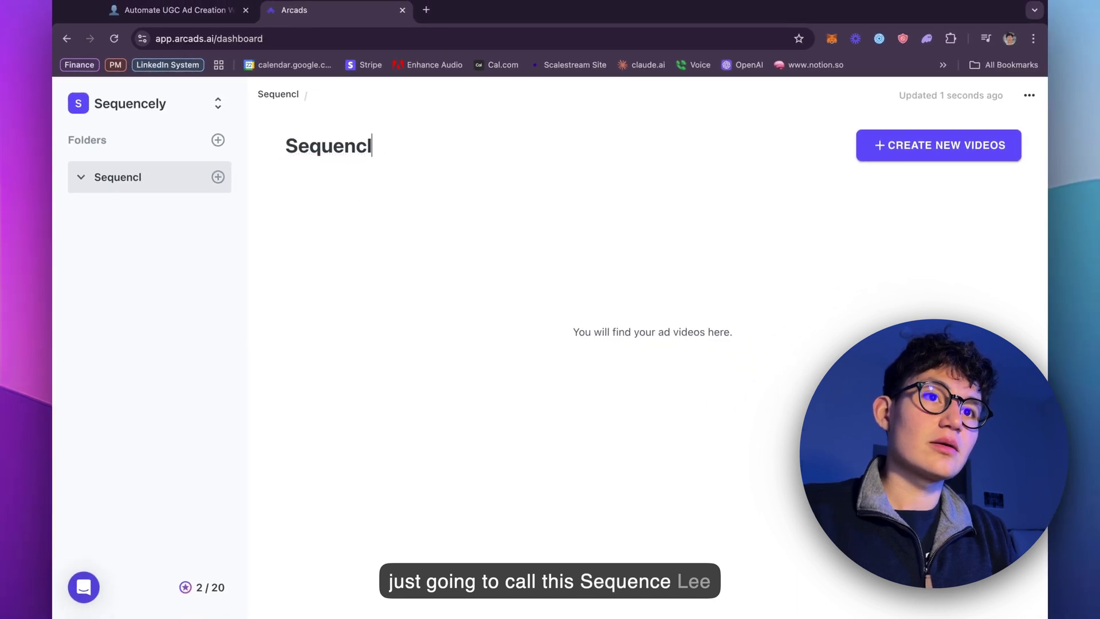
pyautogui.press('BackSpace')
pyautogui.write('ely ')
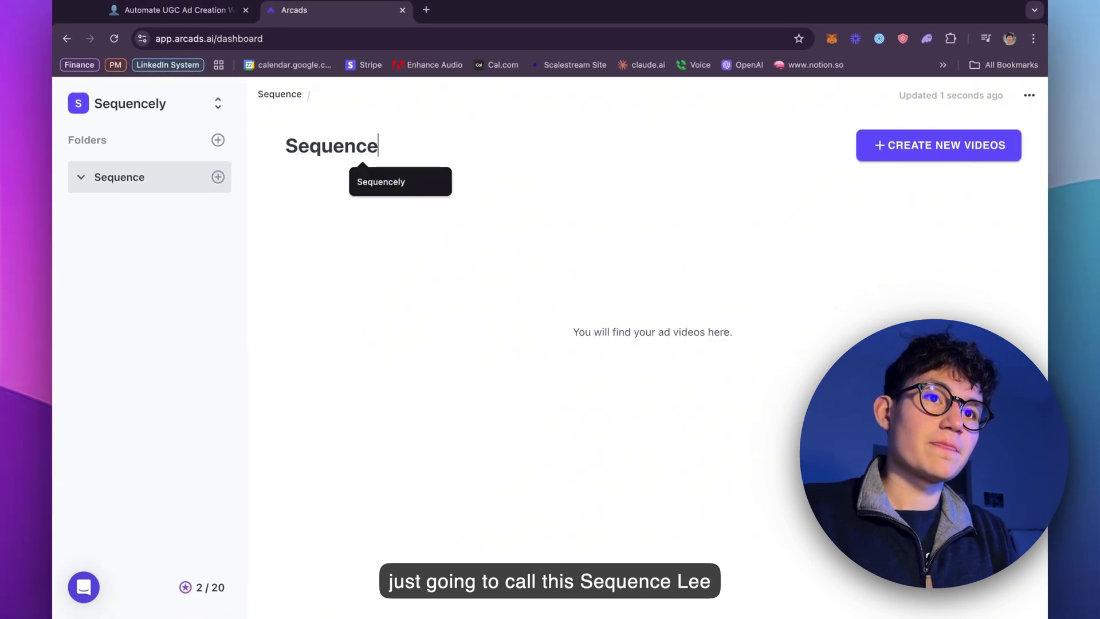
pyautogui.write('Cam')
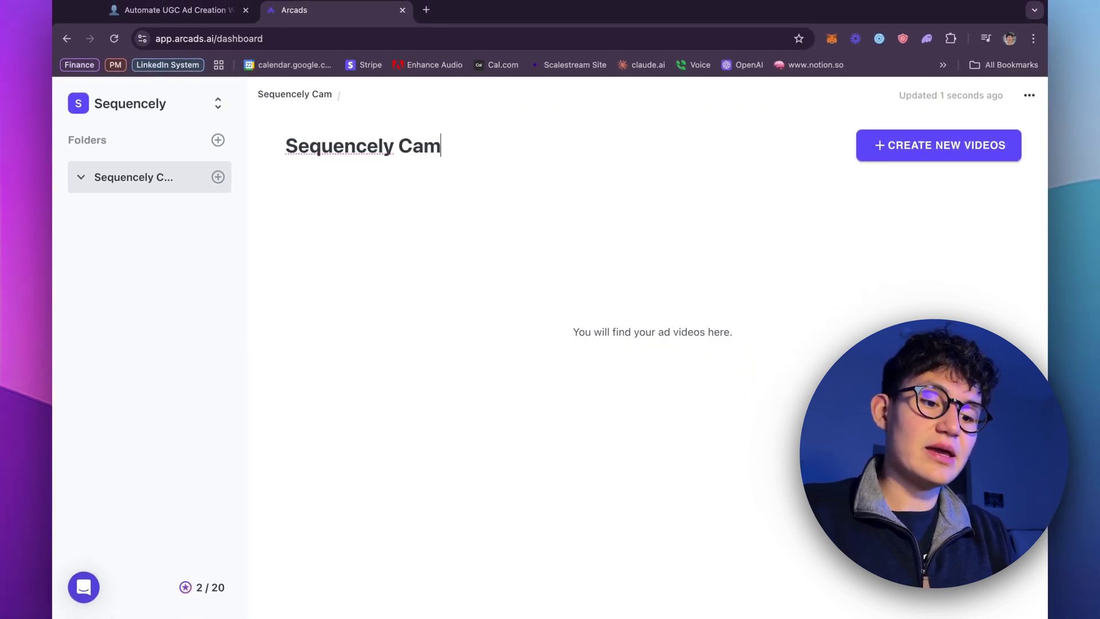
pyautogui.write('paign')
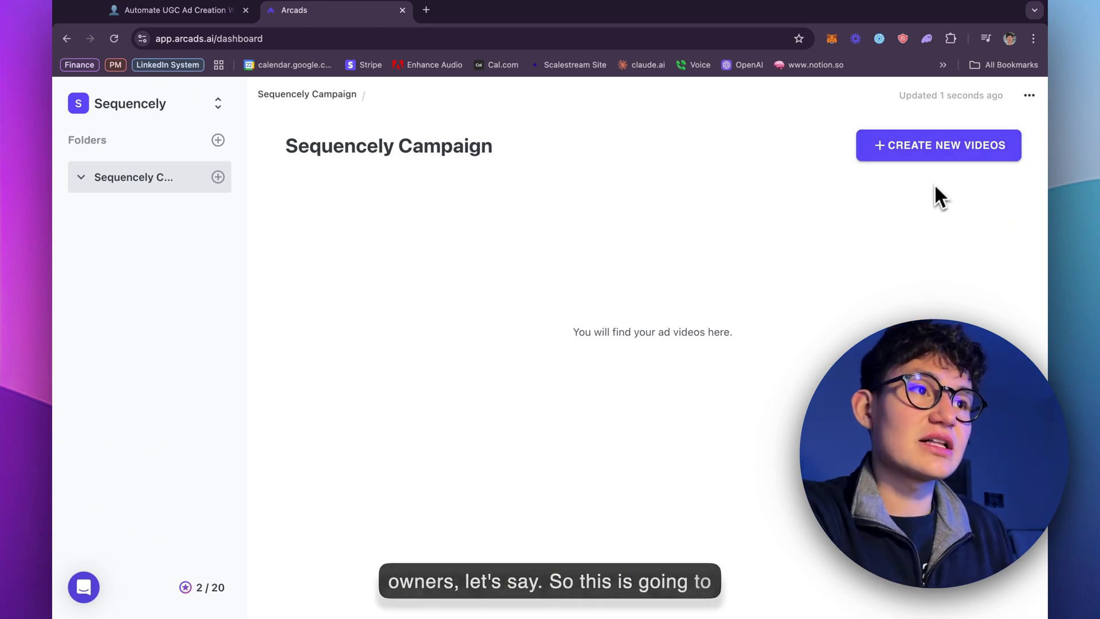
# Create a new video inside the Sequencely Campaign folder.
pyautogui.click(1031, 98)
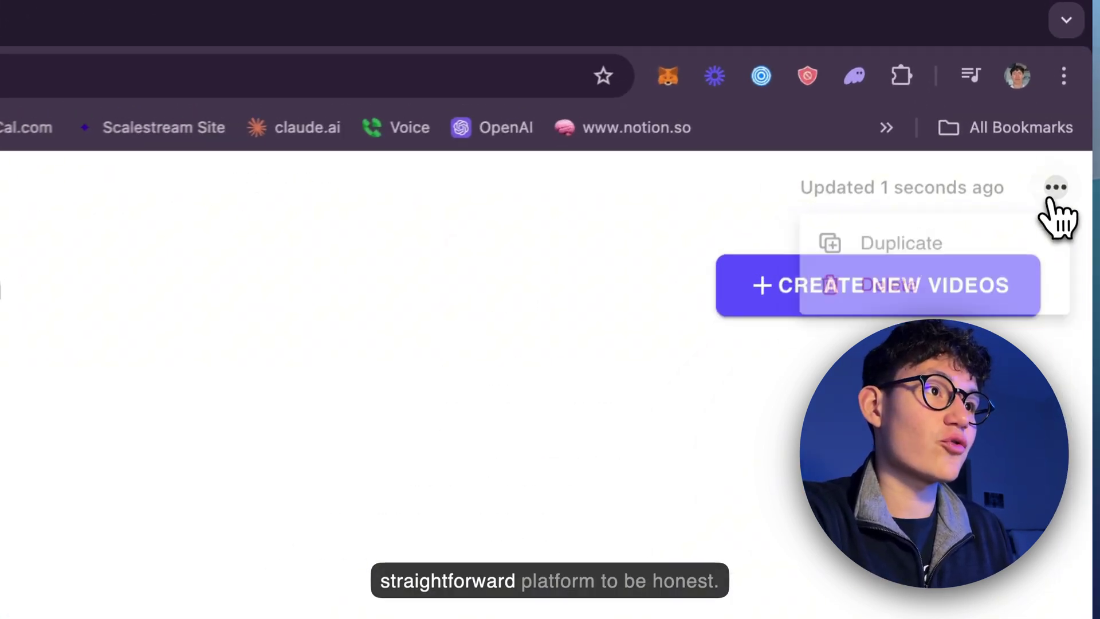
pyautogui.click(858, 178)
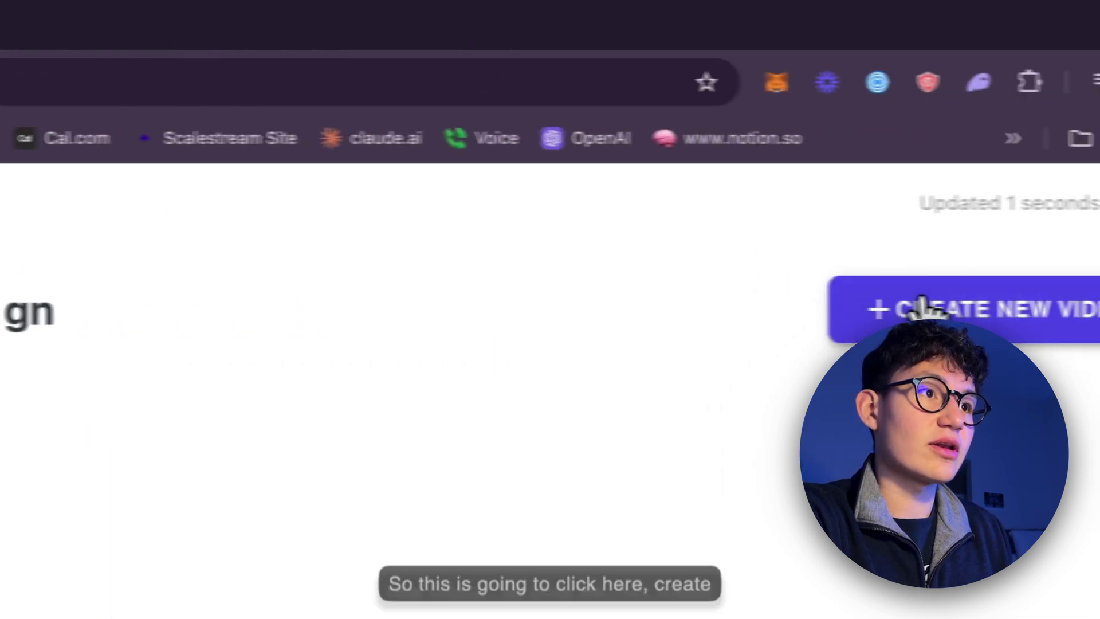
pyautogui.click(917, 312)
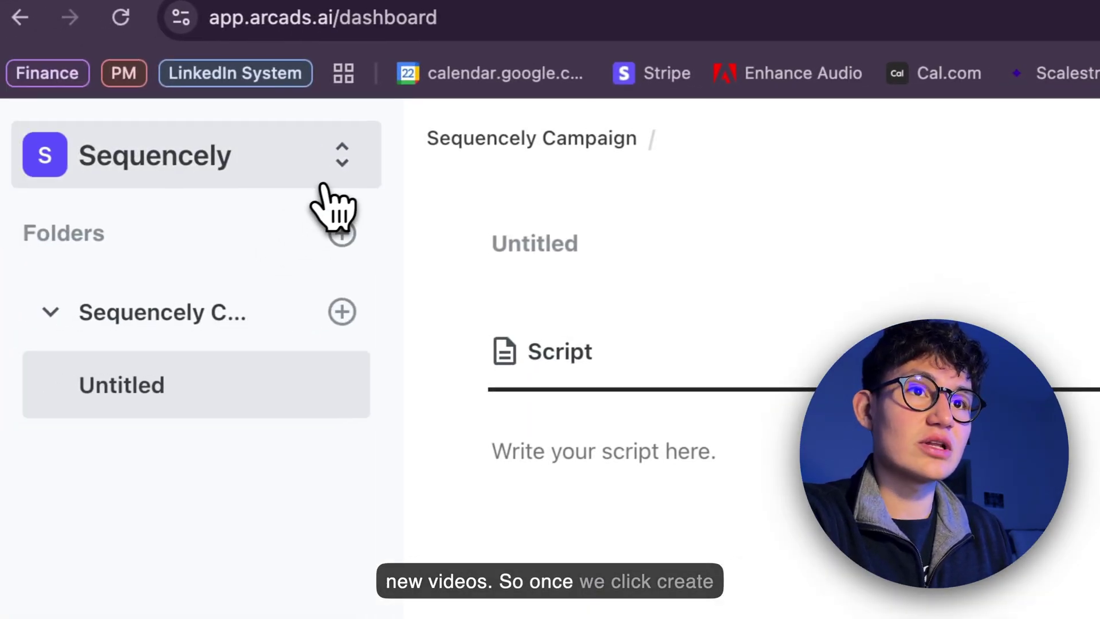
# Review the workspace name and plan details in the workspace switcher, then close it.
pyautogui.click(329, 181)
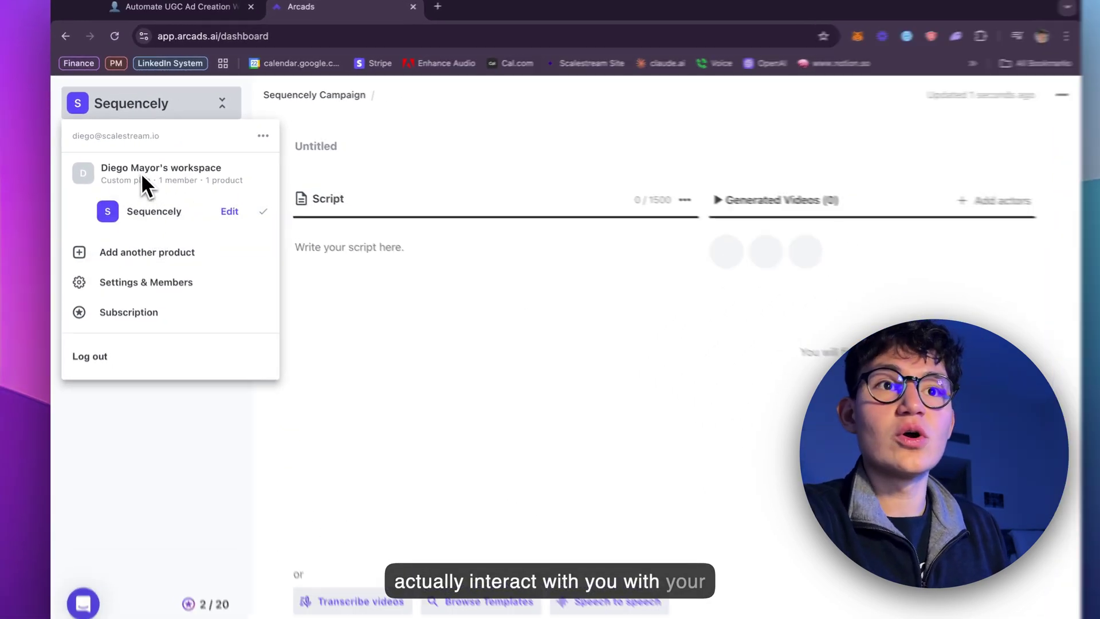
pyautogui.tripleClick(132, 168)
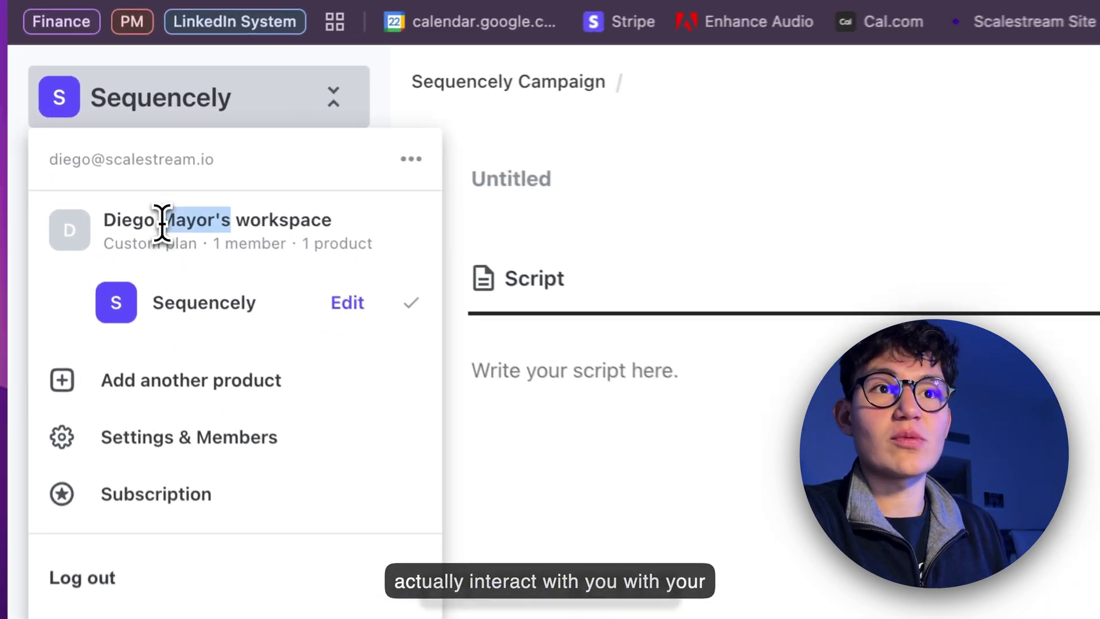
pyautogui.tripleClick(222, 178)
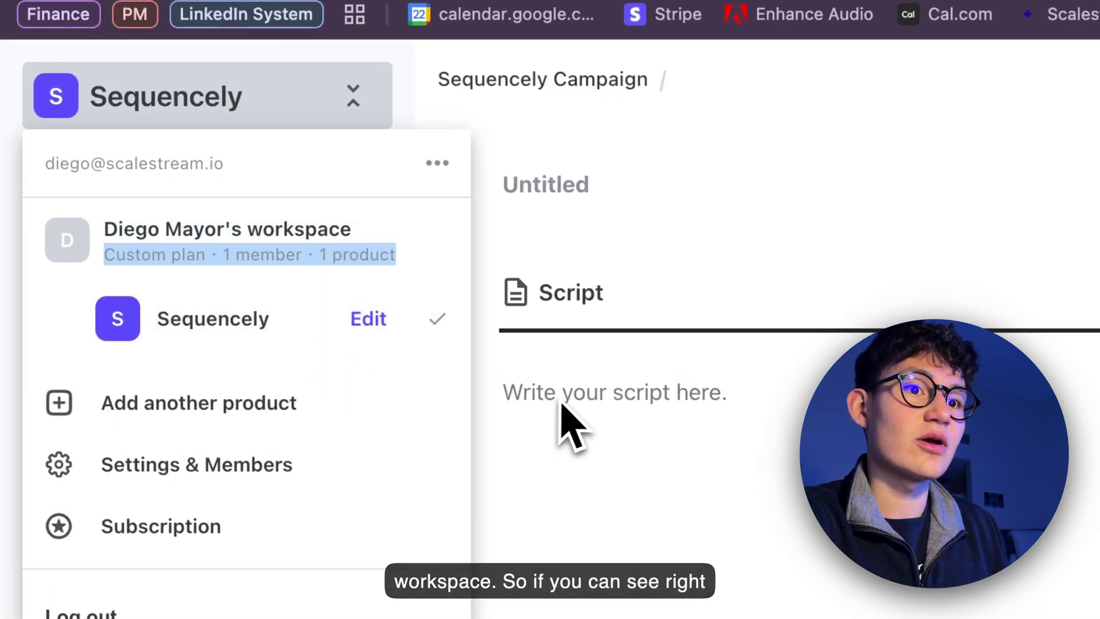
pyautogui.click(734, 494)
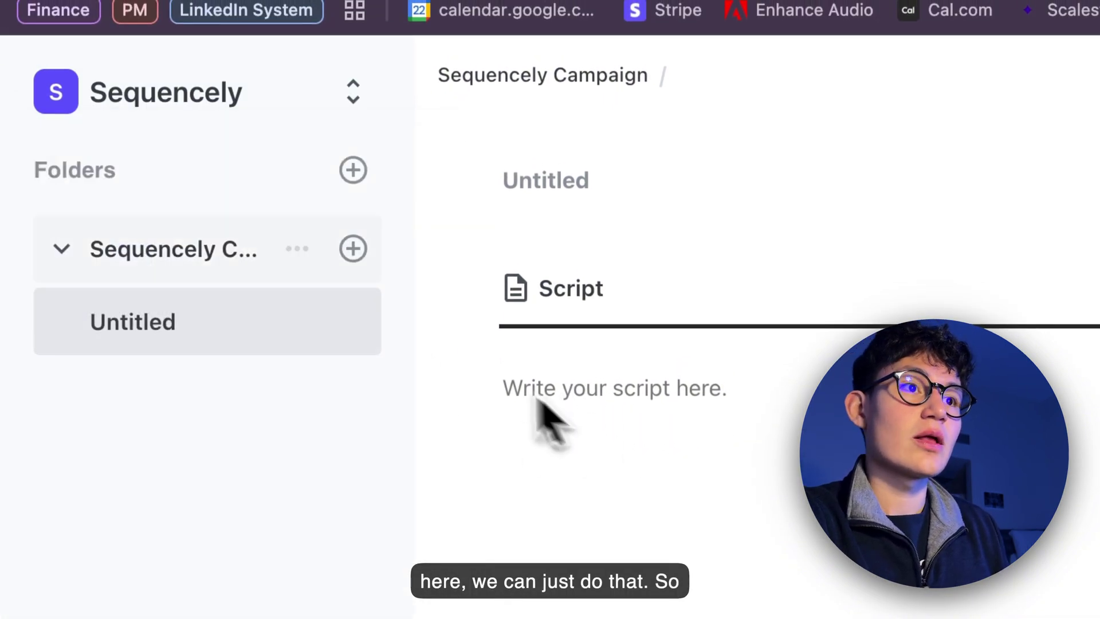
# Put the cursor in the untitled video's title, then in the empty script editor.
pyautogui.click(585, 195)
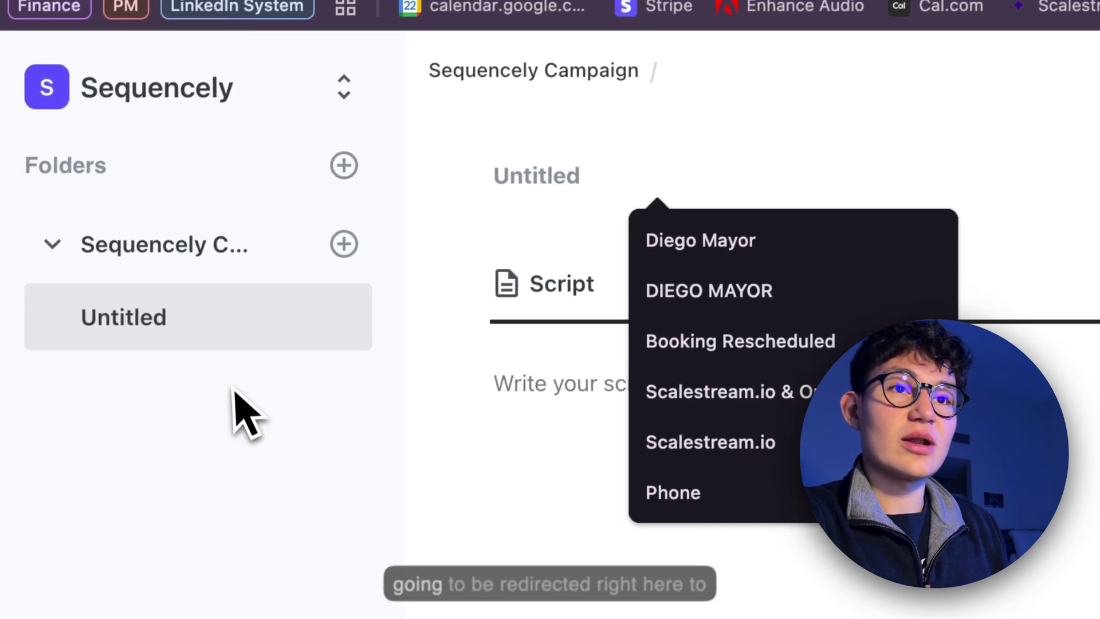
pyautogui.click(465, 428)
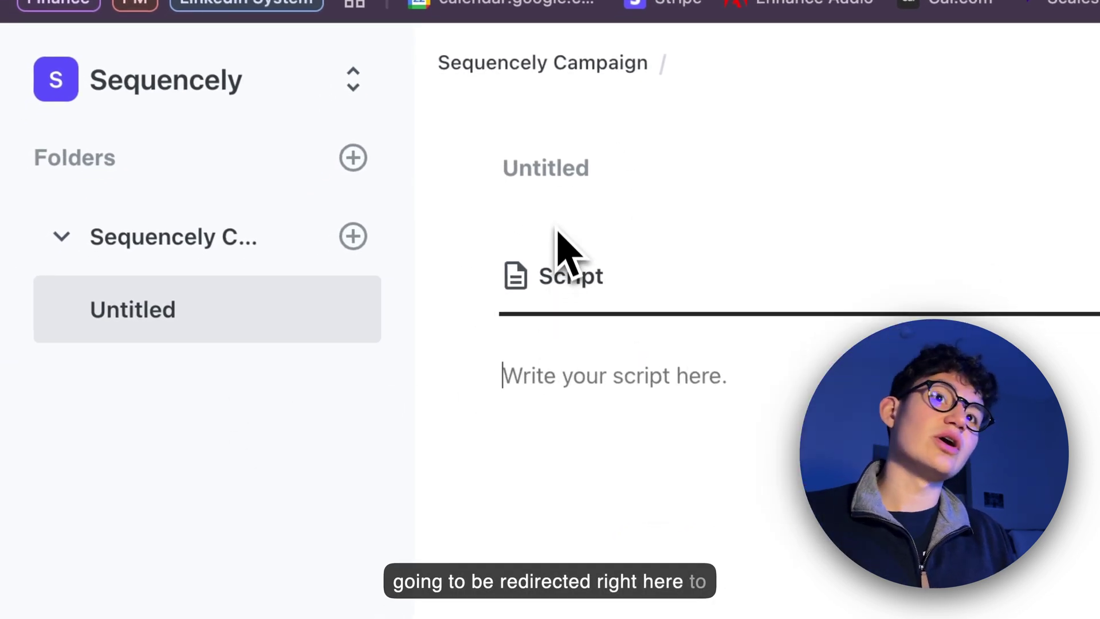
pyautogui.click(547, 178)
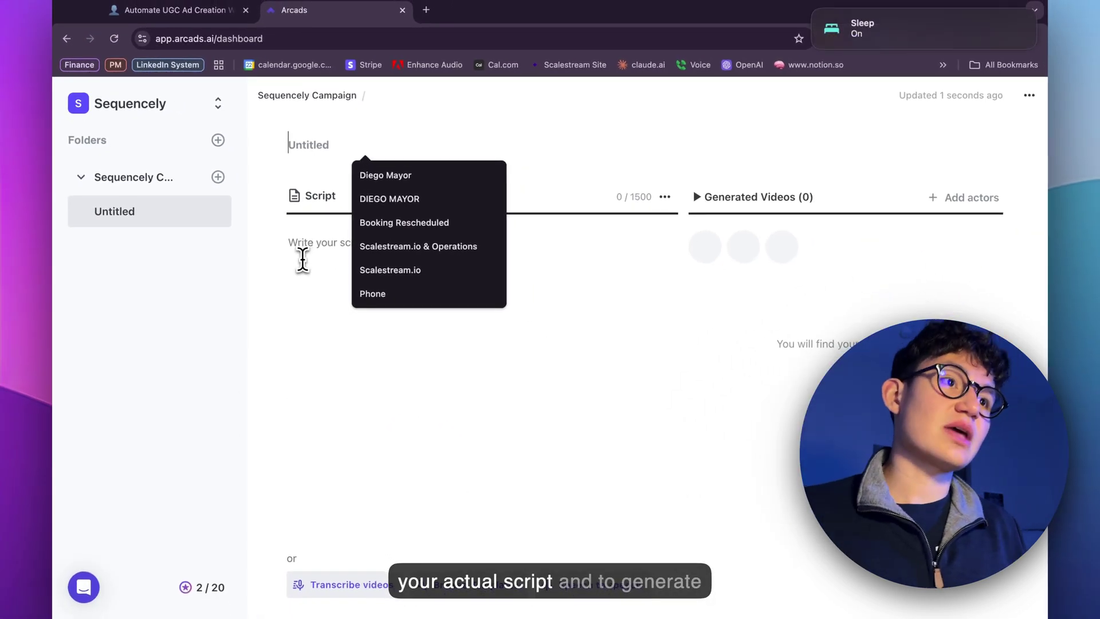
pyautogui.click(302, 259)
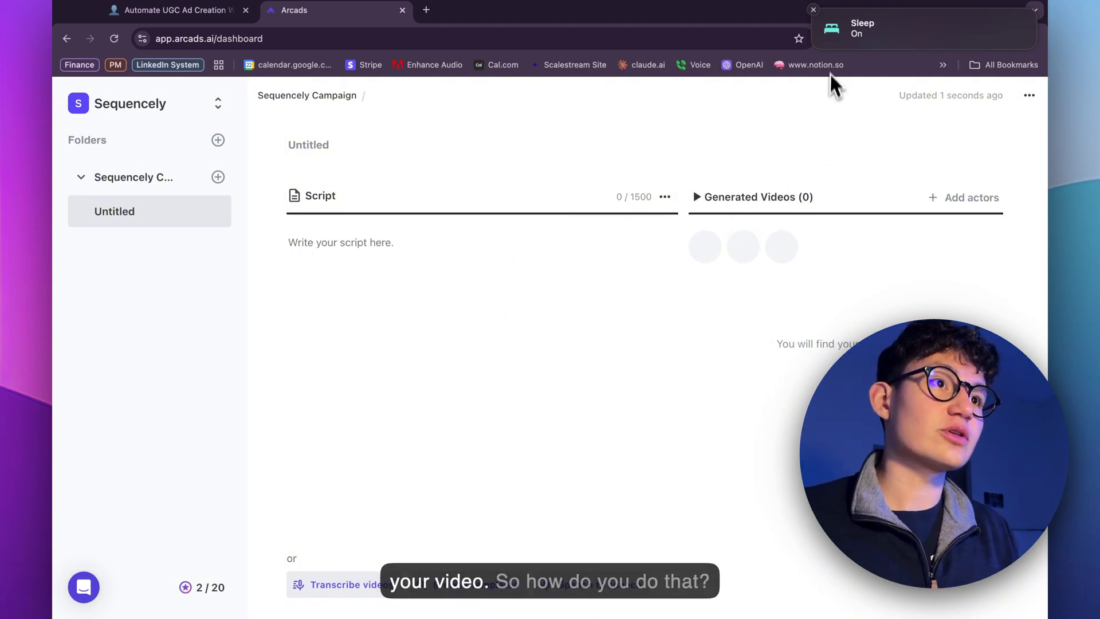
pyautogui.click(813, 10)
pyautogui.click(337, 150)
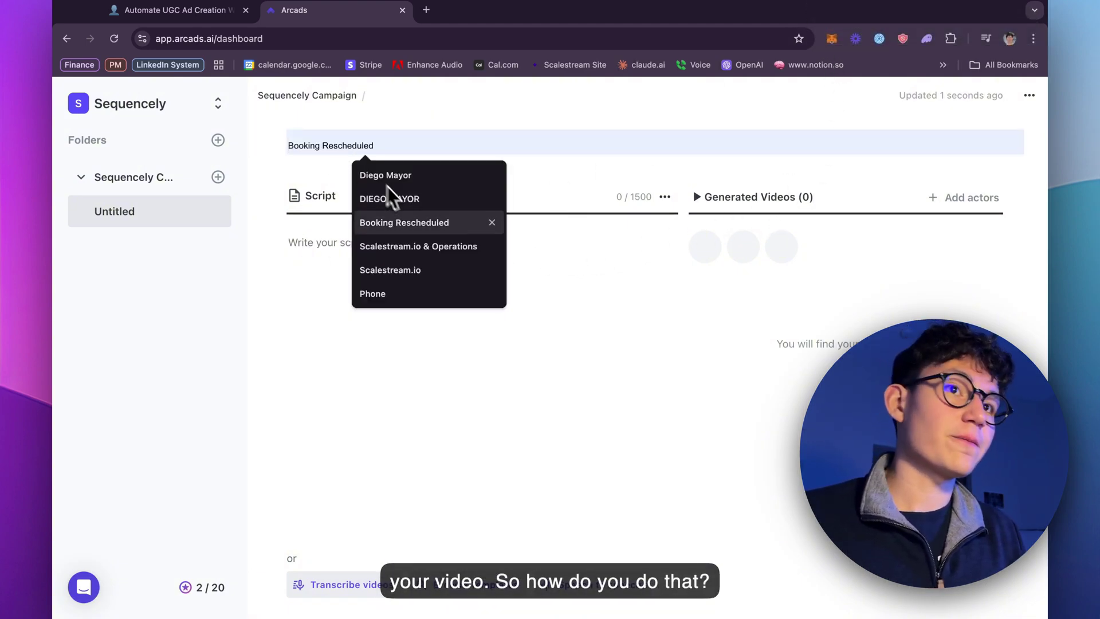
pyautogui.click(331, 241)
pyautogui.click(330, 154)
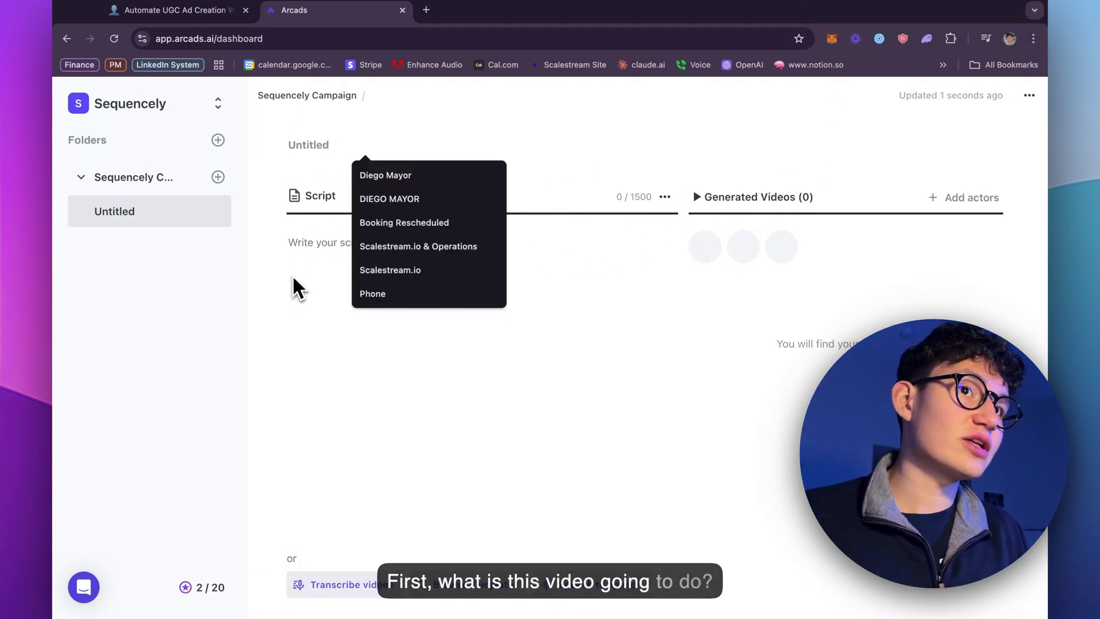
pyautogui.click(310, 280)
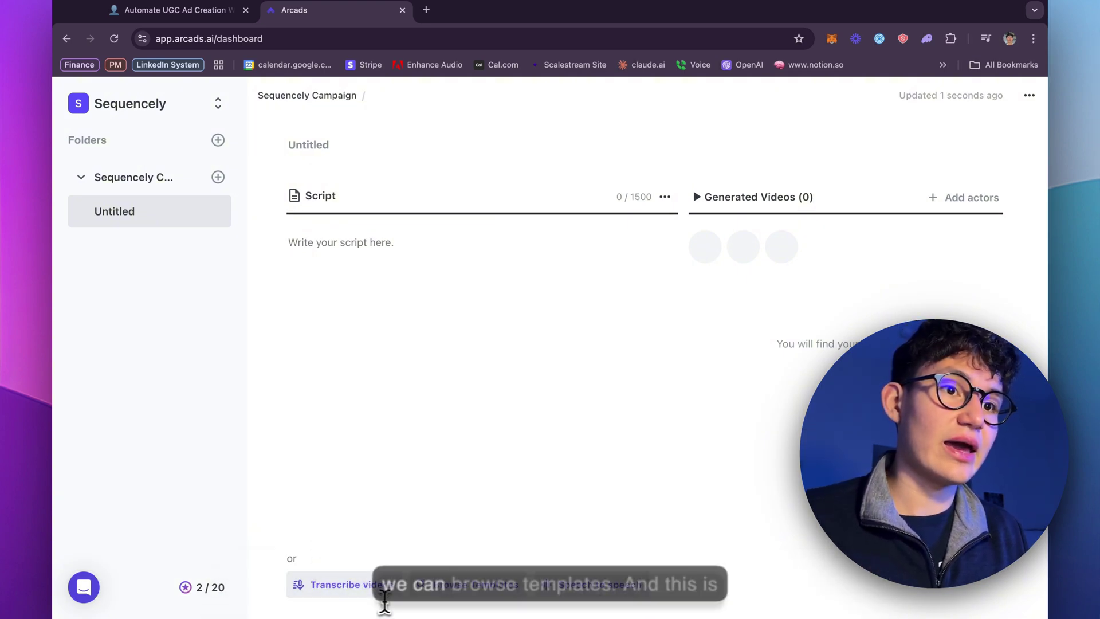
# Have AI write a 598-character script from the 'Am I the only person' hook template.
pyautogui.click(467, 585)
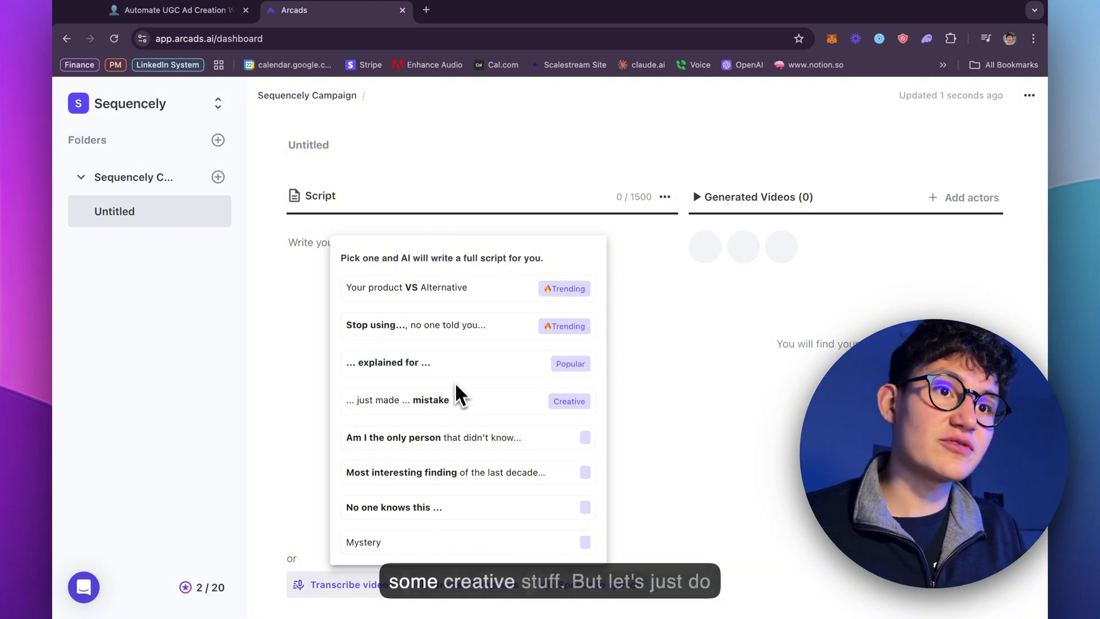
pyautogui.click(495, 451)
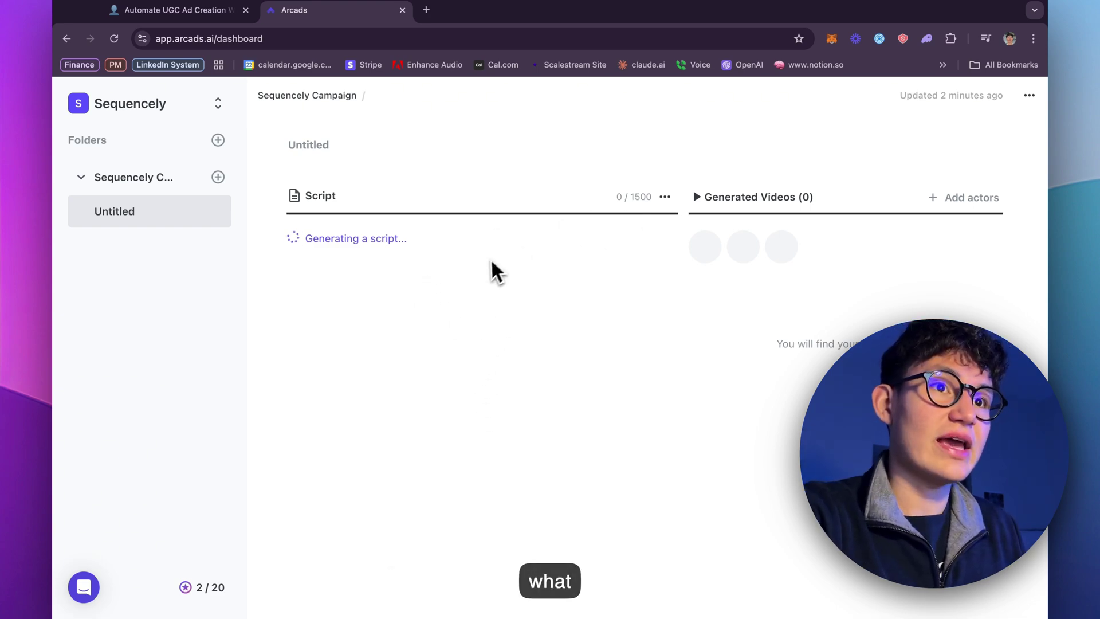
pyautogui.click(384, 262)
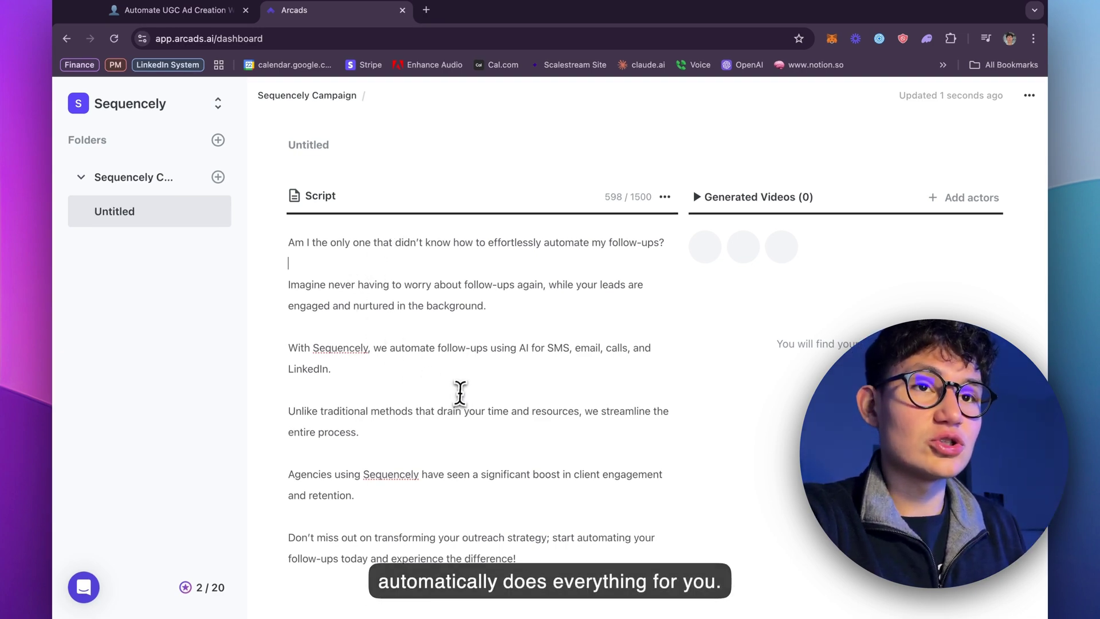
# Rewrite the Sequencely description's all-caps opening as 'We automate followe…' in sentence case.
pyautogui.click(129, 108)
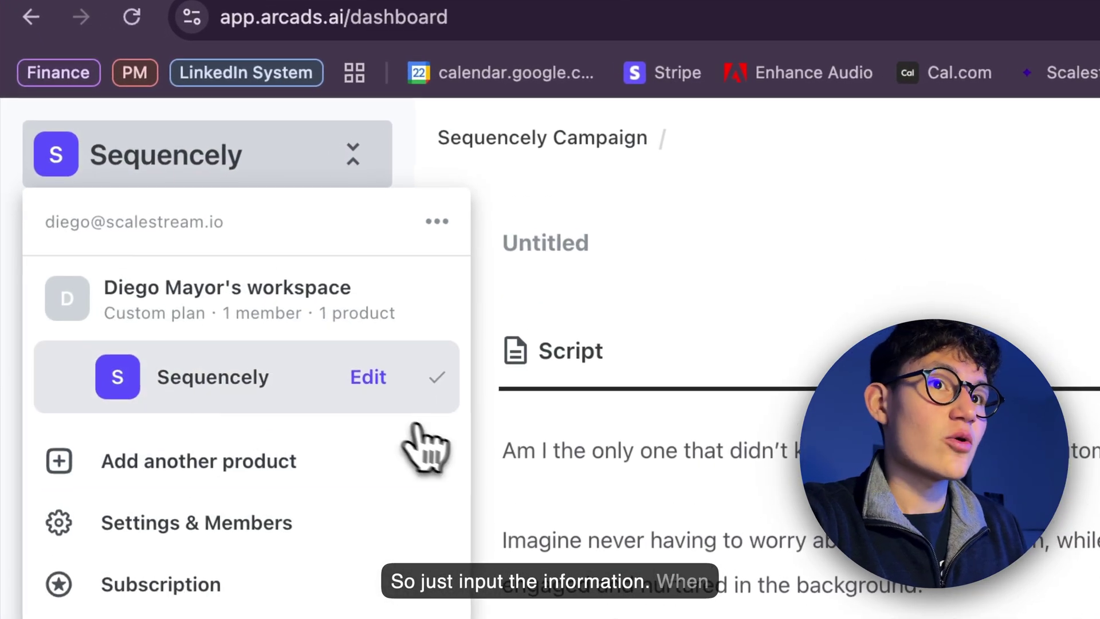
pyautogui.click(368, 377)
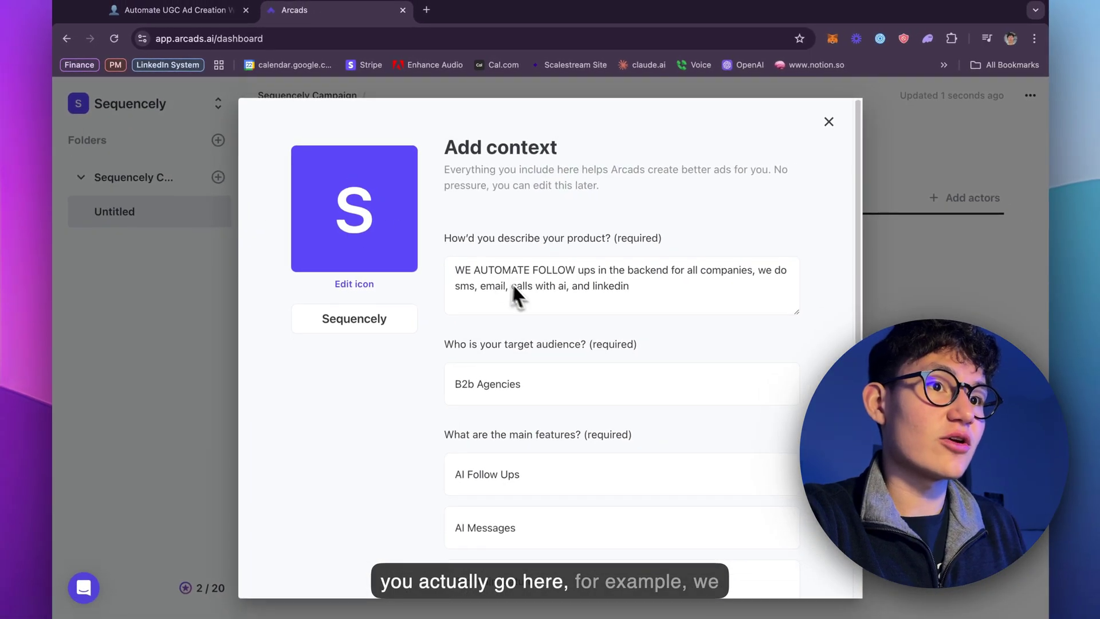
pyautogui.scroll(-2, 541, 303)
pyautogui.scroll(2, 525, 287)
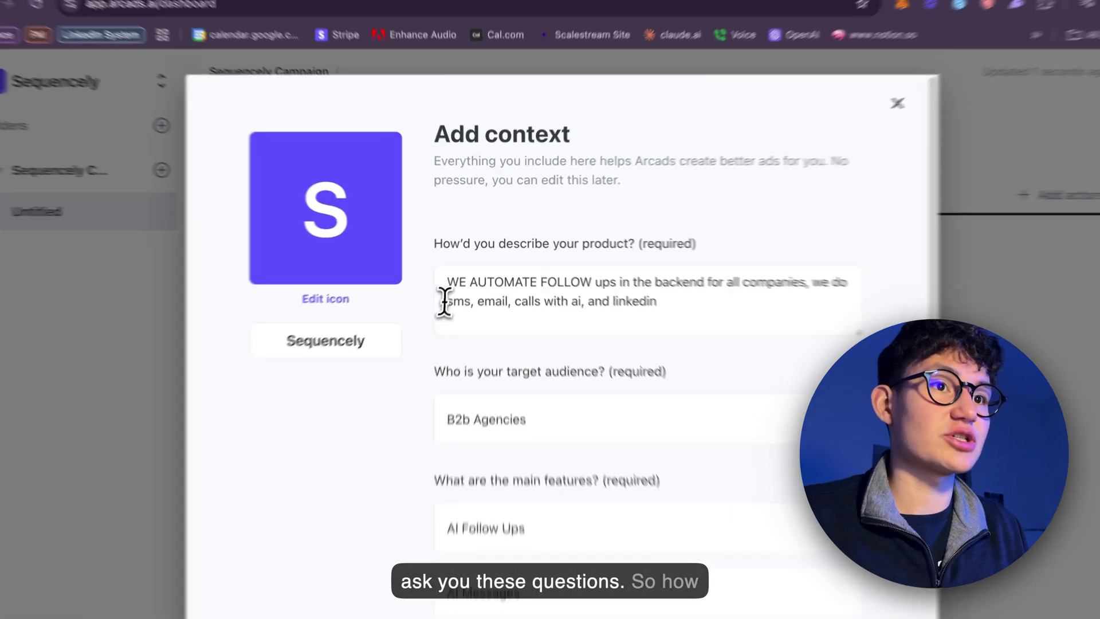
pyautogui.doubleClick(479, 270)
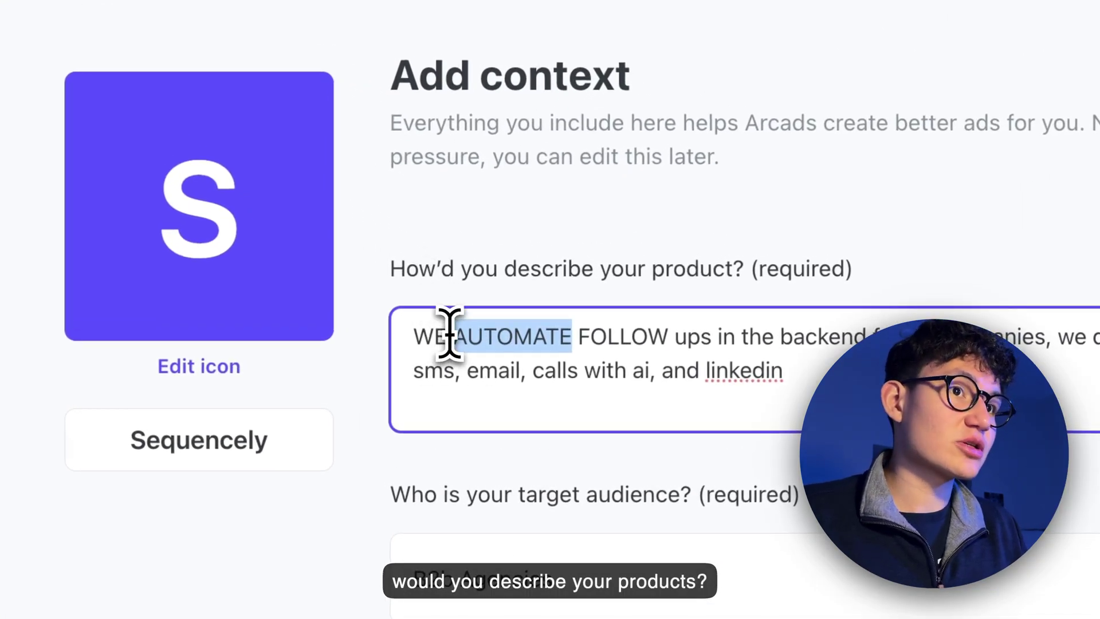
pyautogui.click(500, 344)
pyautogui.moveTo(438, 341); pyautogui.dragTo(672, 338)
pyautogui.press('BackSpace')
pyautogui.press('BackSpace')
pyautogui.write('We a')
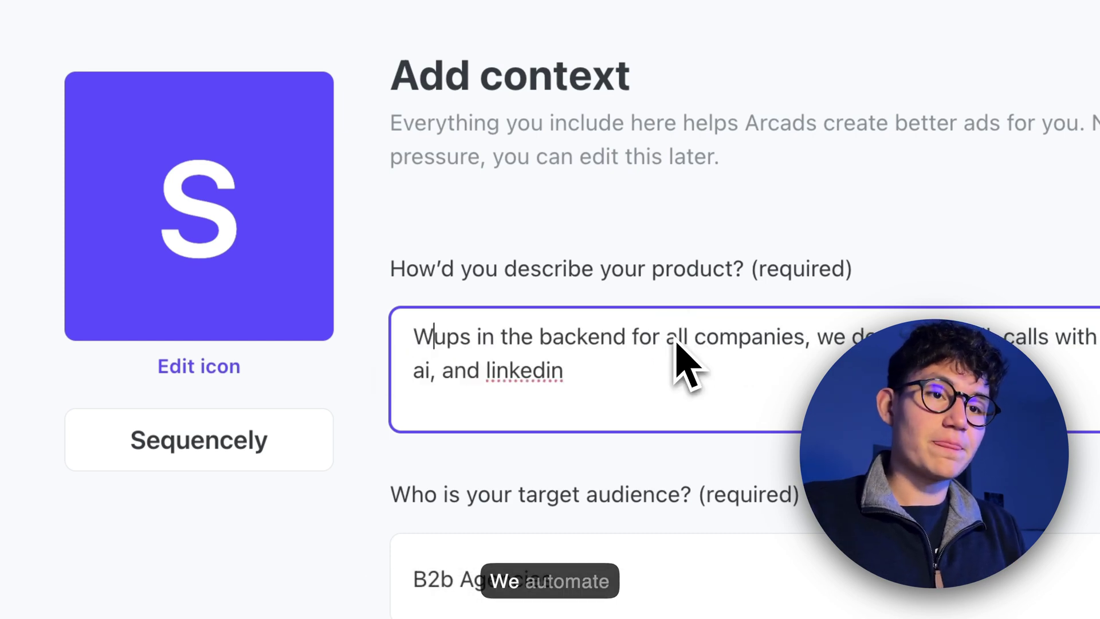
pyautogui.write('utomate')
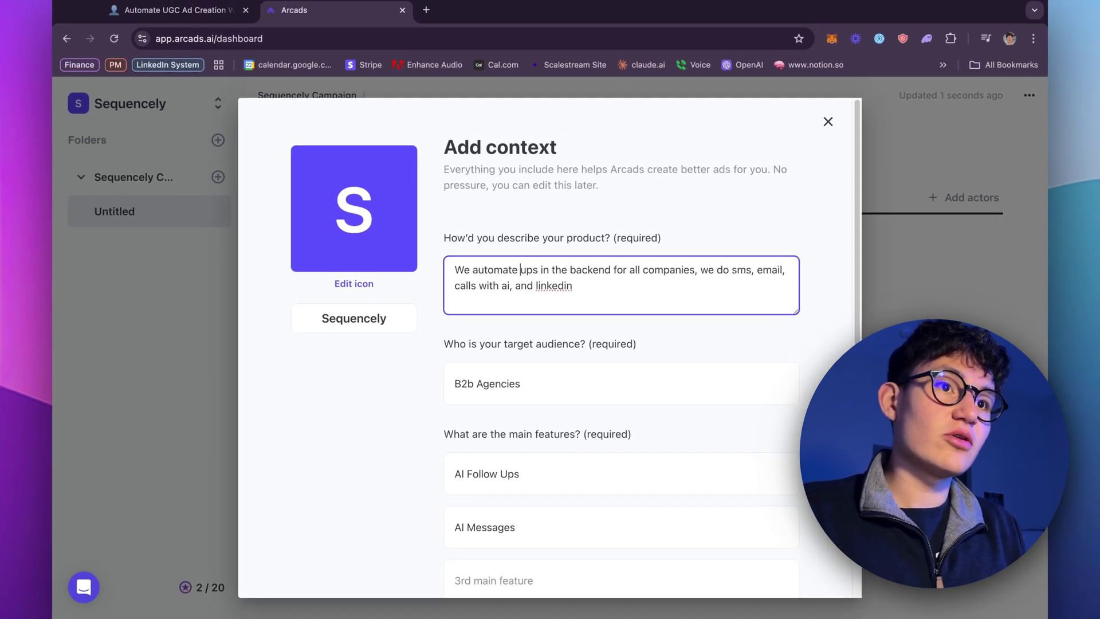
pyautogui.write(' follo')
pyautogui.press('BackSpace')
pyautogui.write('lowe')
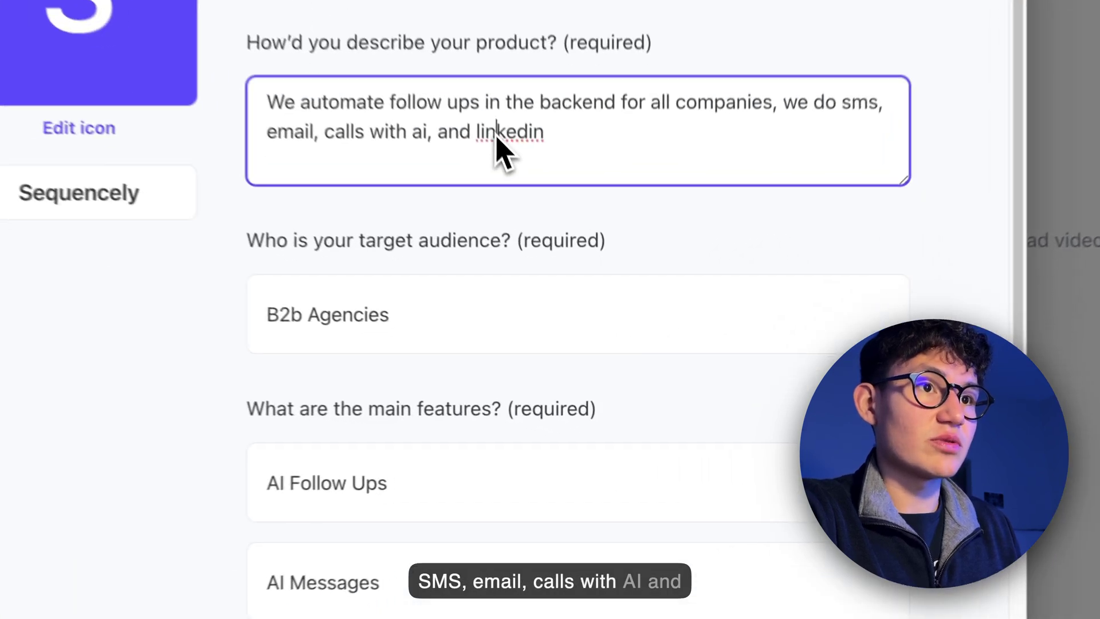
# Add 'linkedin' to the dictionary and save the product context with Continue.
pyautogui.rightClick(497, 138)
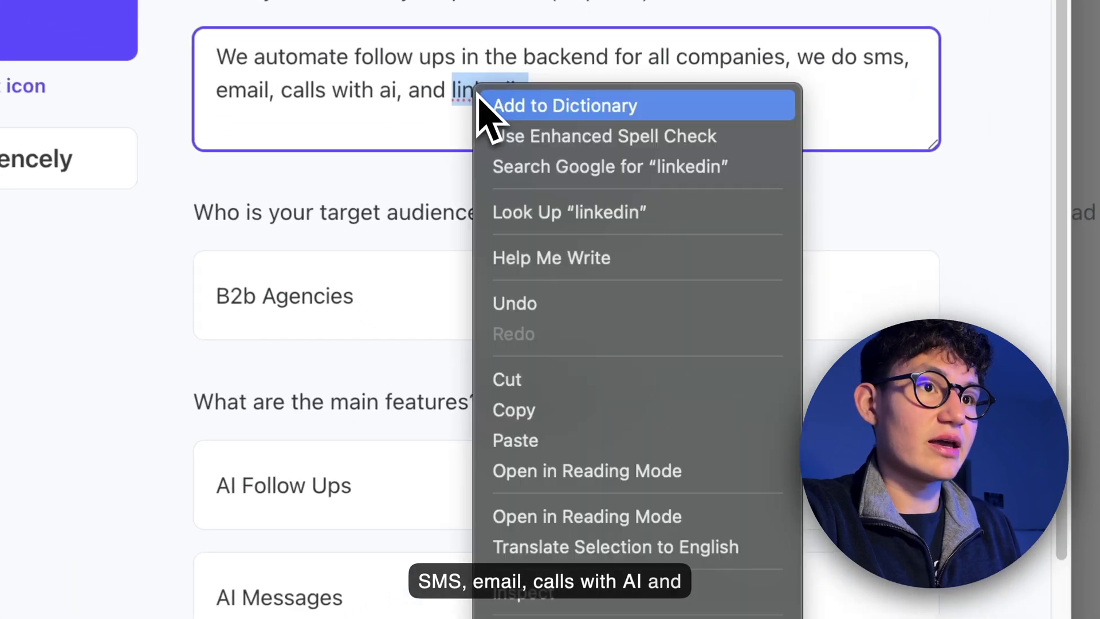
pyautogui.click(578, 145)
pyautogui.click(564, 132)
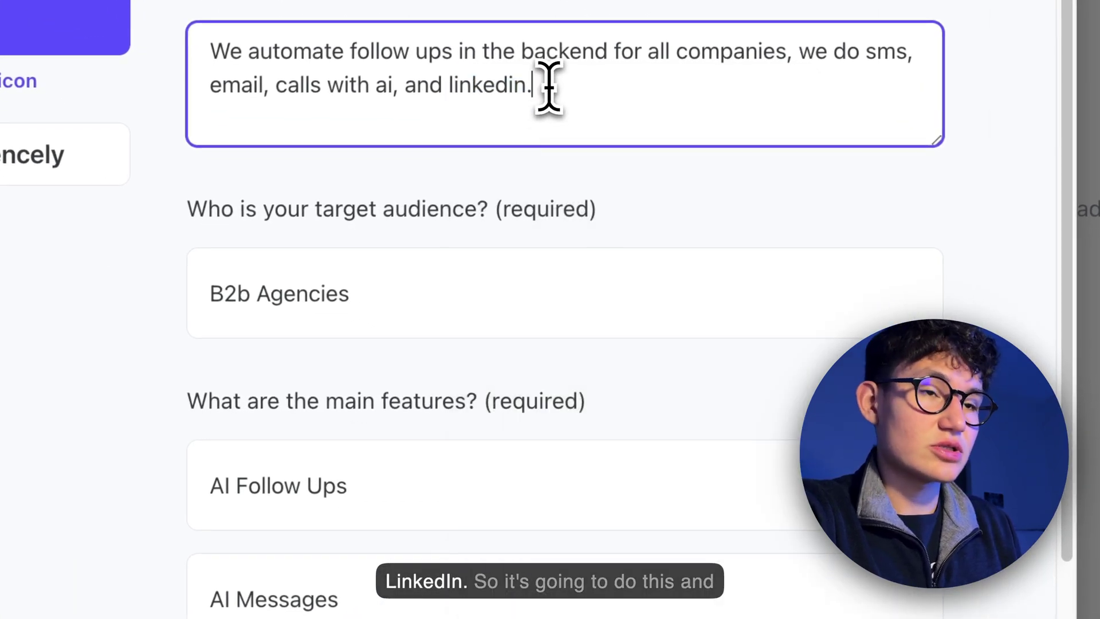
pyautogui.click(630, 241)
pyautogui.scroll(-4, 608, 249)
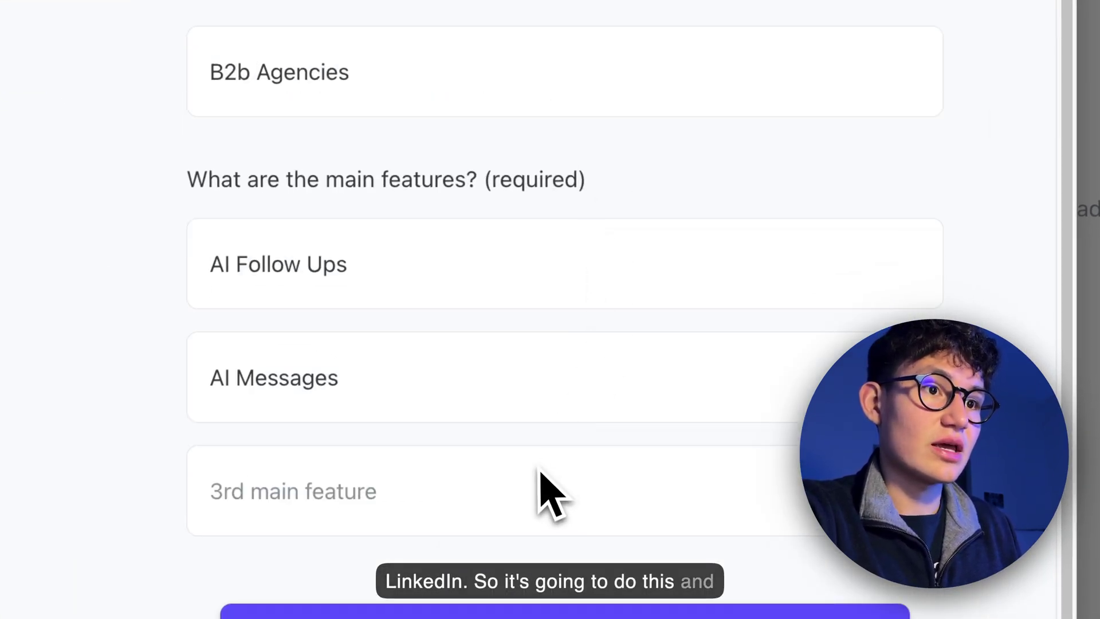
pyautogui.click(618, 616)
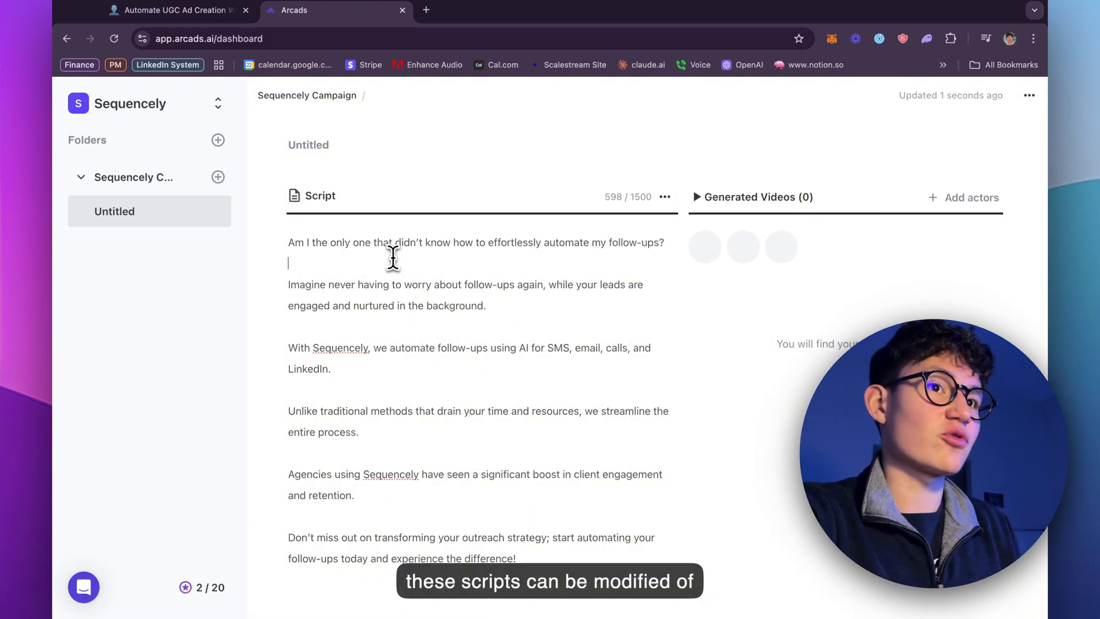
pyautogui.press('BackSpace')
pyautogui.press('Return')
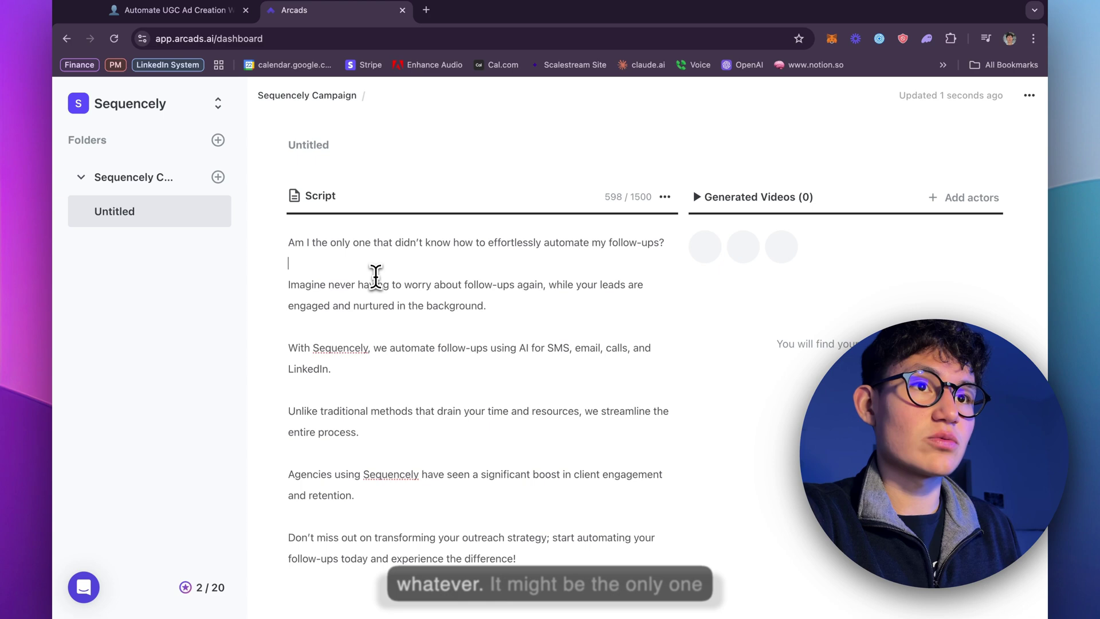
# Open the actor picker and try the Male and Female gender filters, then clear them.
pyautogui.click(967, 206)
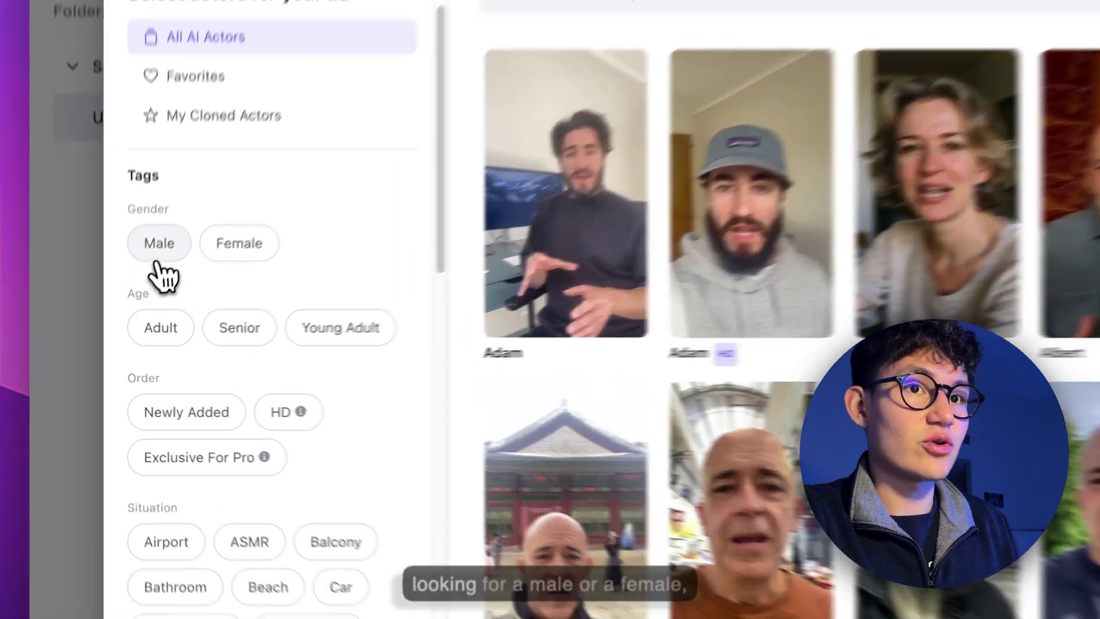
pyautogui.click(136, 299)
pyautogui.click(190, 302)
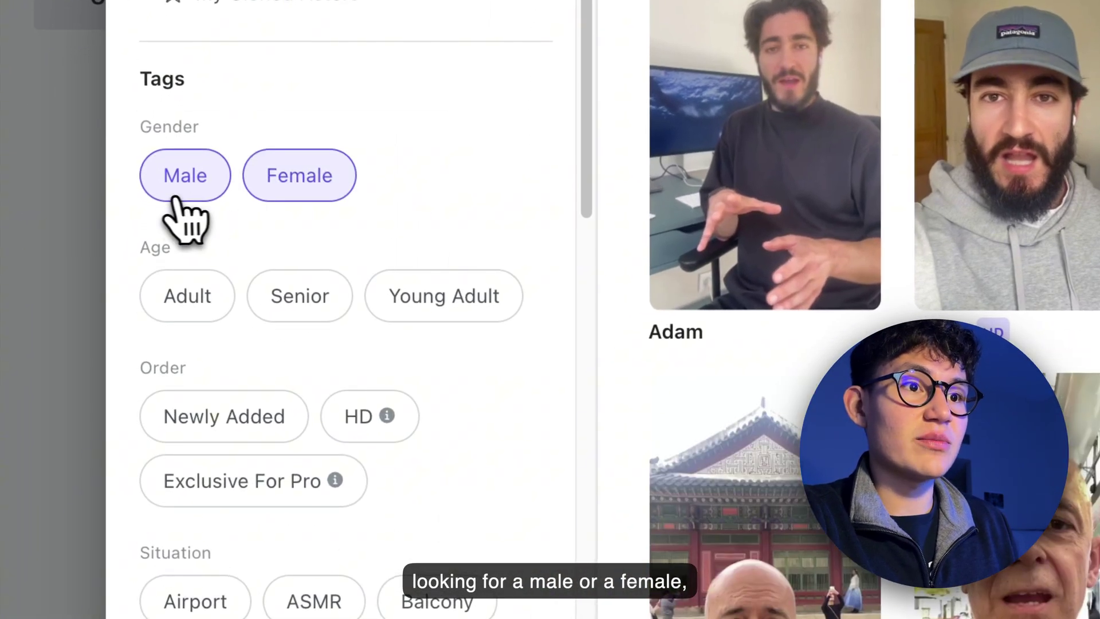
pyautogui.click(245, 183)
pyautogui.click(228, 192)
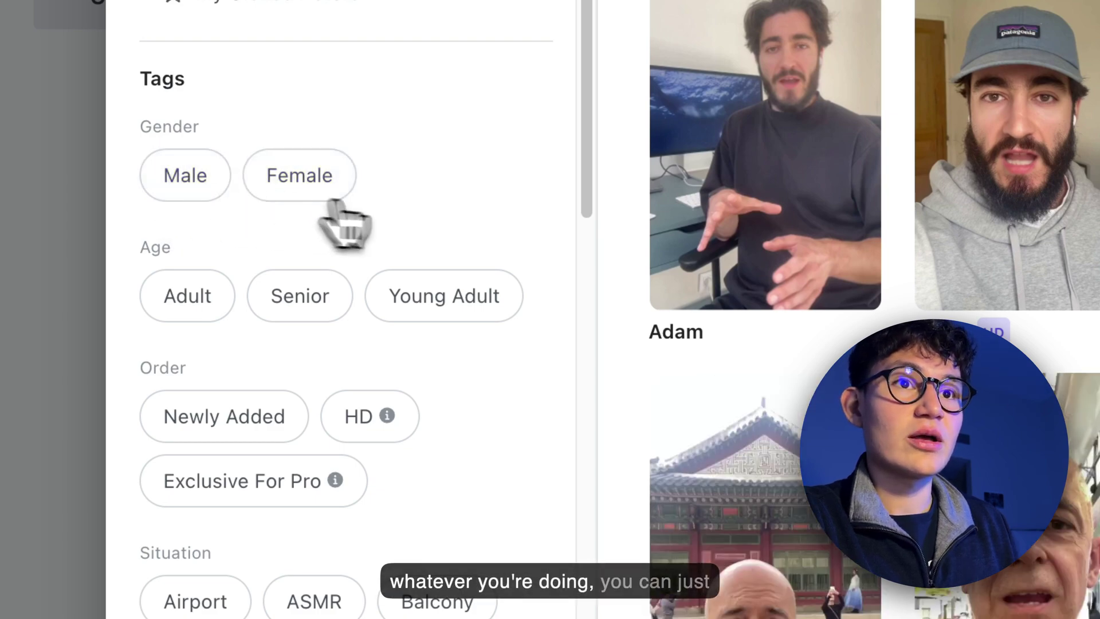
# Try the darkest, second-darkest and lightest skin tone filters, then clear them all.
pyautogui.scroll(-10, 310, 223)
pyautogui.scroll(-6, 302, 210)
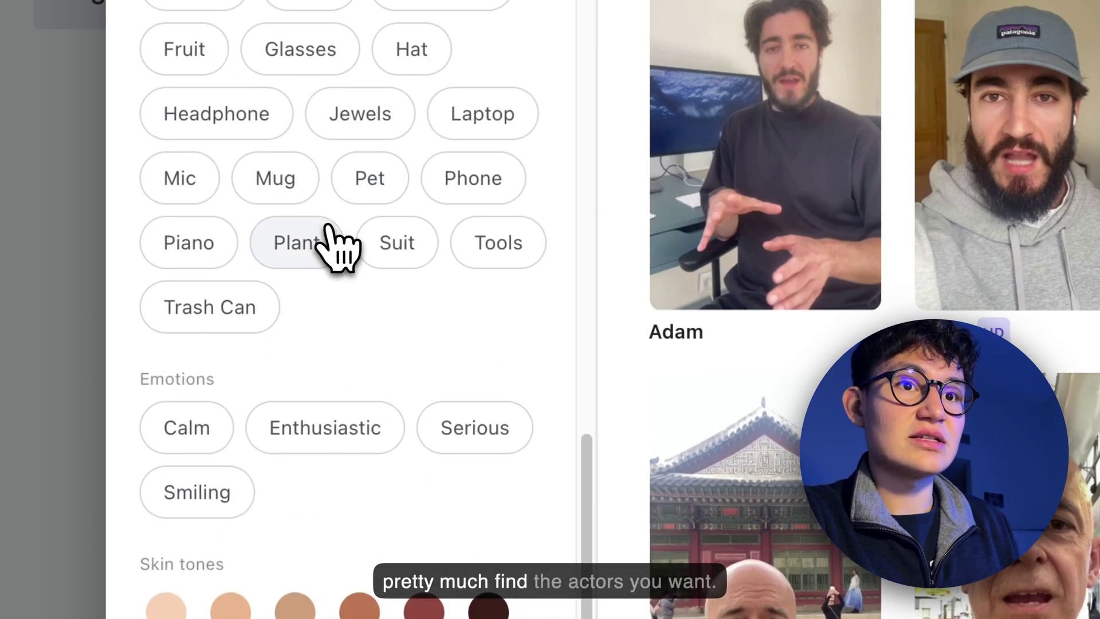
pyautogui.scroll(-4, 383, 470)
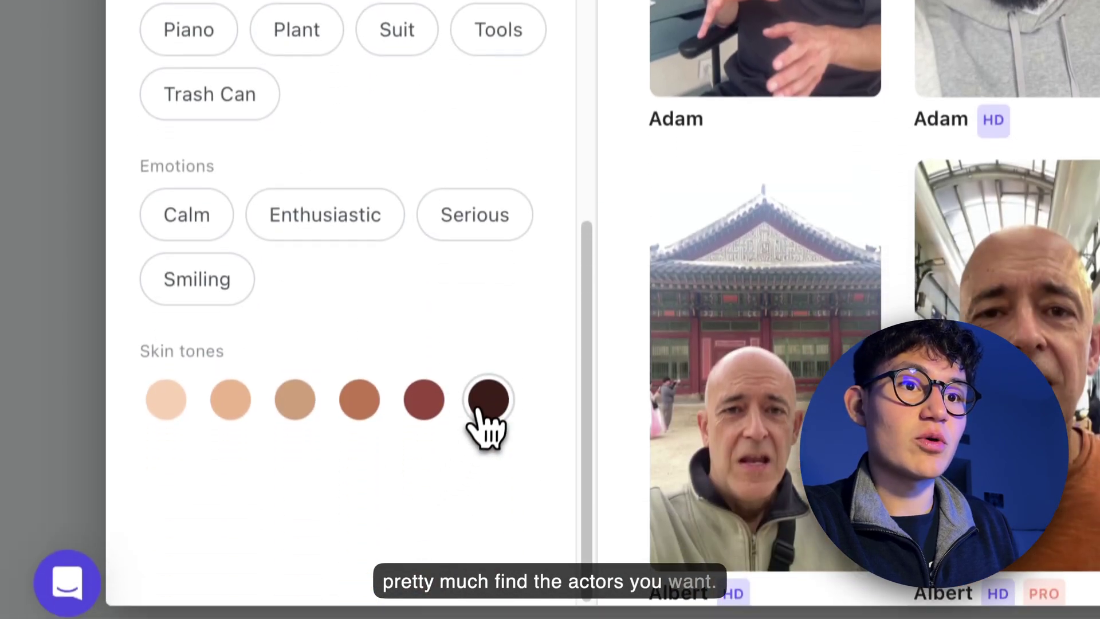
pyautogui.click(484, 401)
pyautogui.click(424, 374)
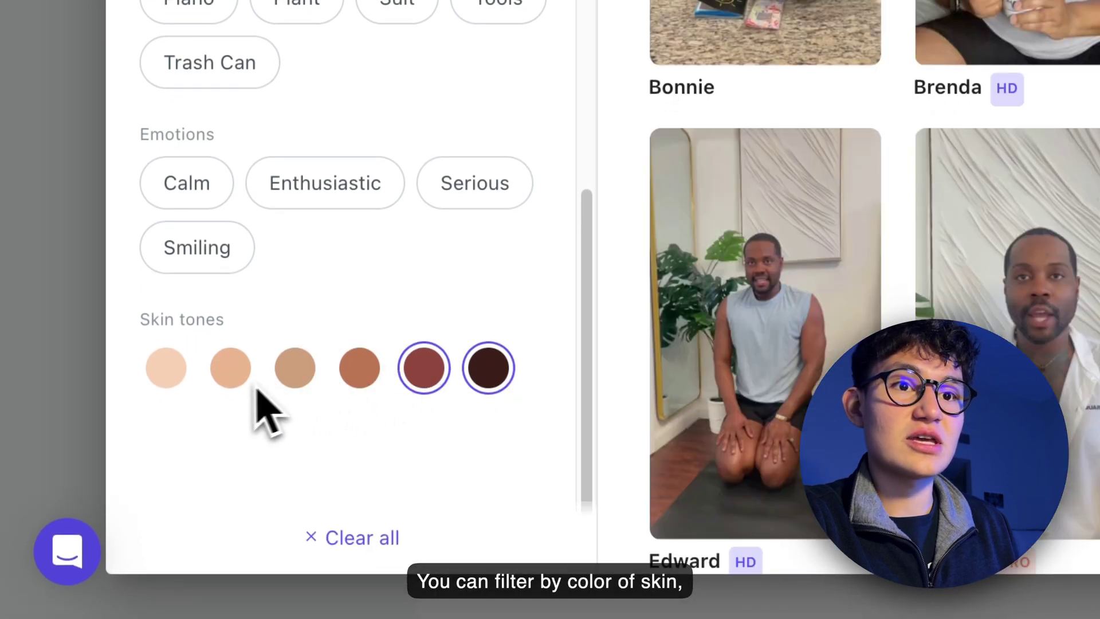
pyautogui.click(175, 370)
pyautogui.click(175, 370)
pyautogui.click(424, 371)
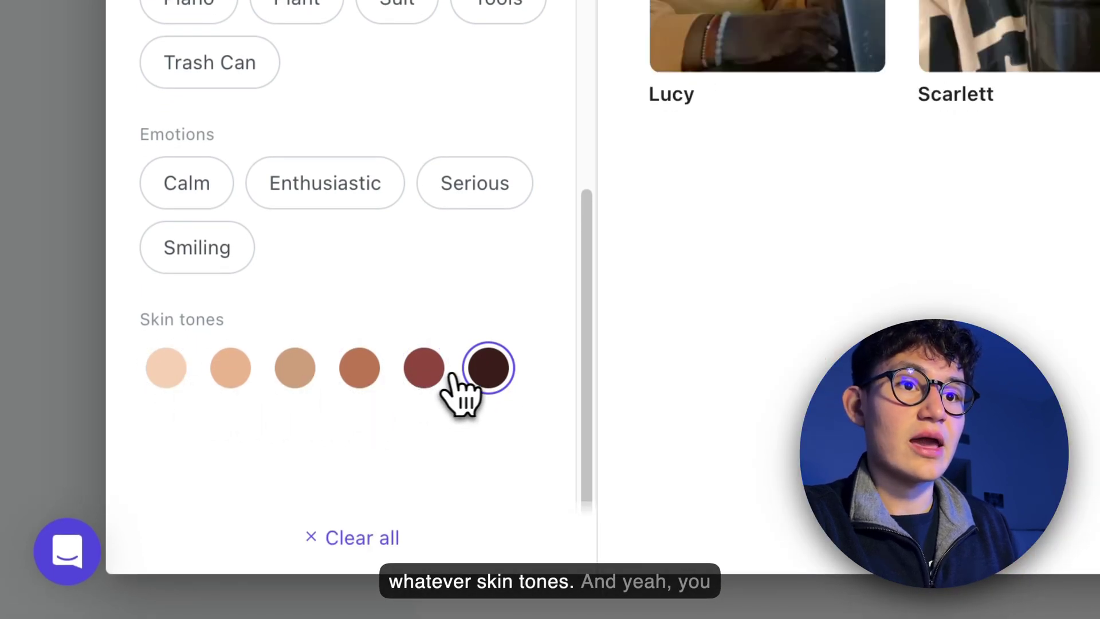
pyautogui.click(486, 369)
pyautogui.scroll(10, 296, 406)
pyautogui.scroll(-8, 218, 486)
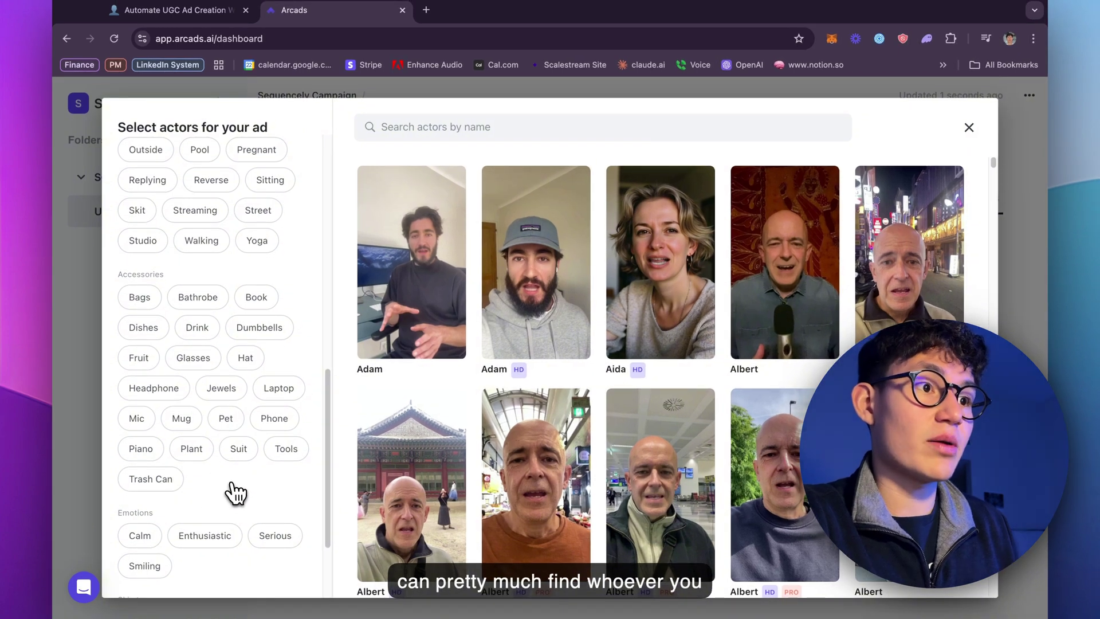
pyautogui.scroll(9, 229, 490)
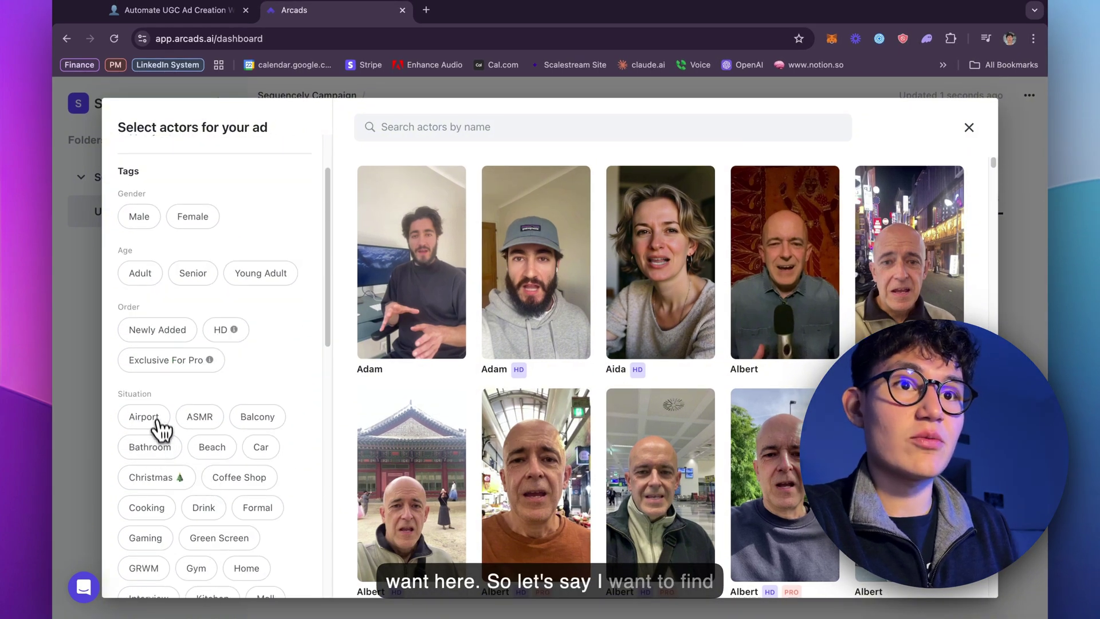
pyautogui.scroll(2, 148, 314)
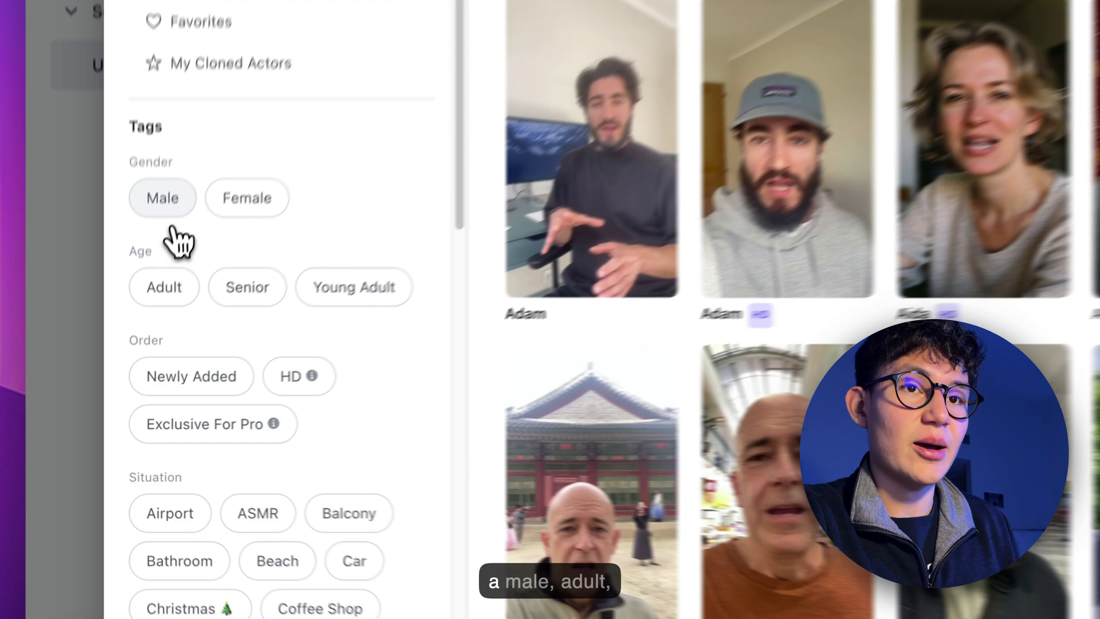
# Filter the actor list to Male and Adult.
pyautogui.click(142, 295)
pyautogui.click(223, 243)
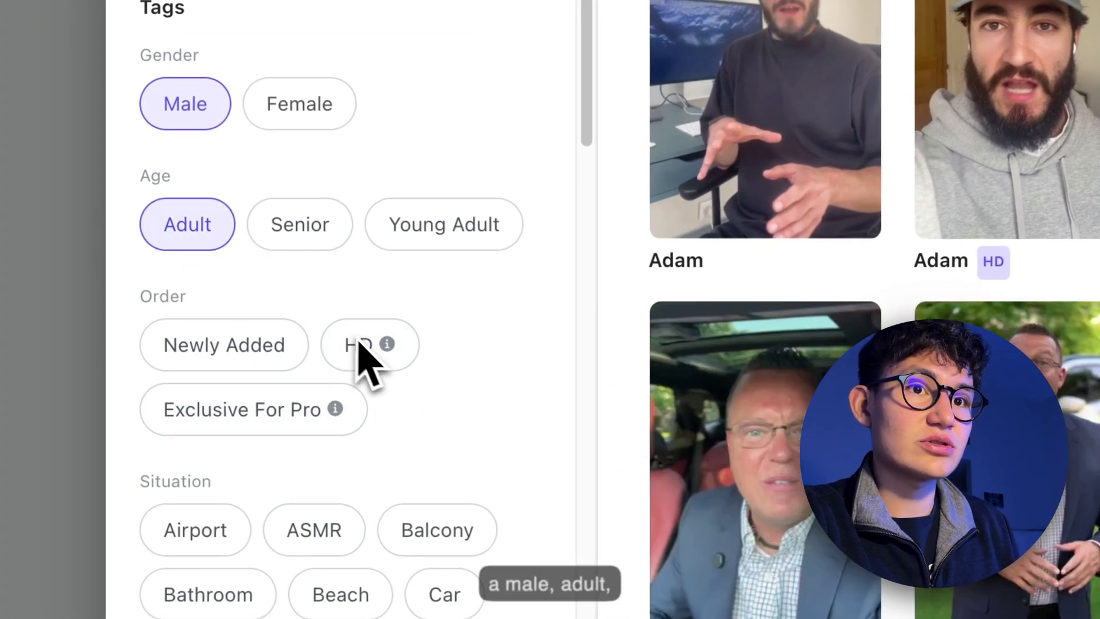
pyautogui.scroll(-5, 324, 444)
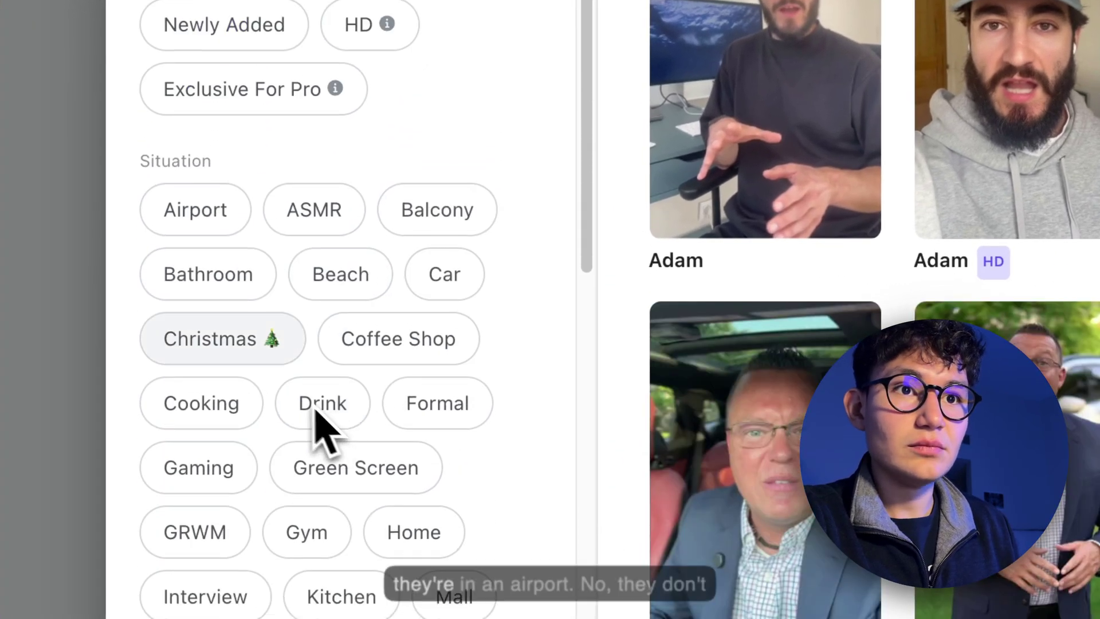
# Try the Airport, Coffee Shop and ASMR situation filters, removing each afterwards.
pyautogui.click(193, 213)
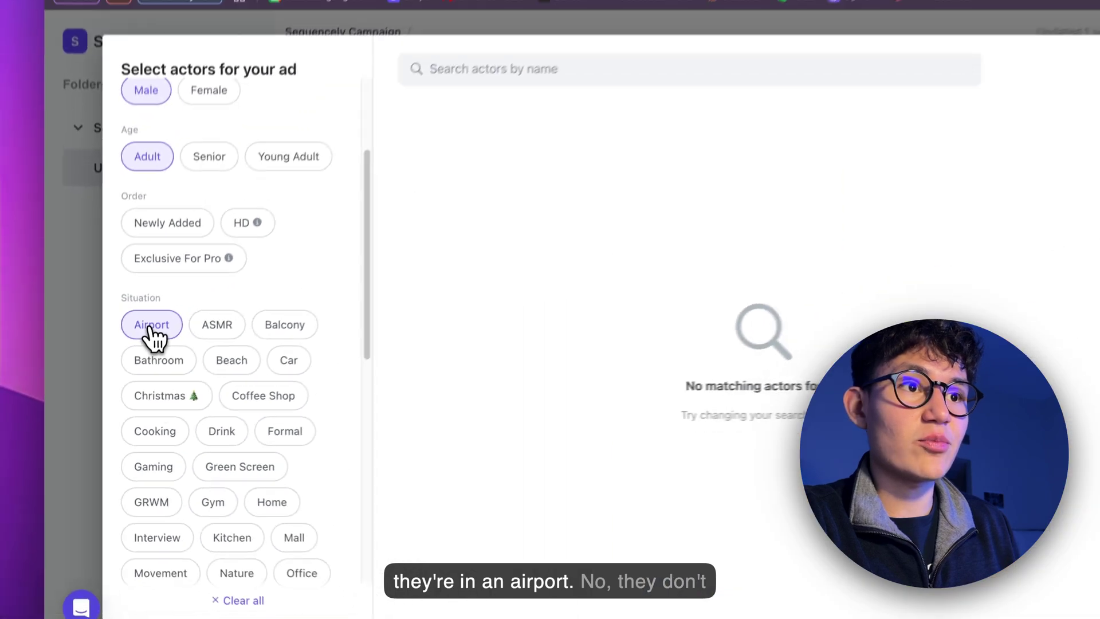
pyautogui.click(152, 332)
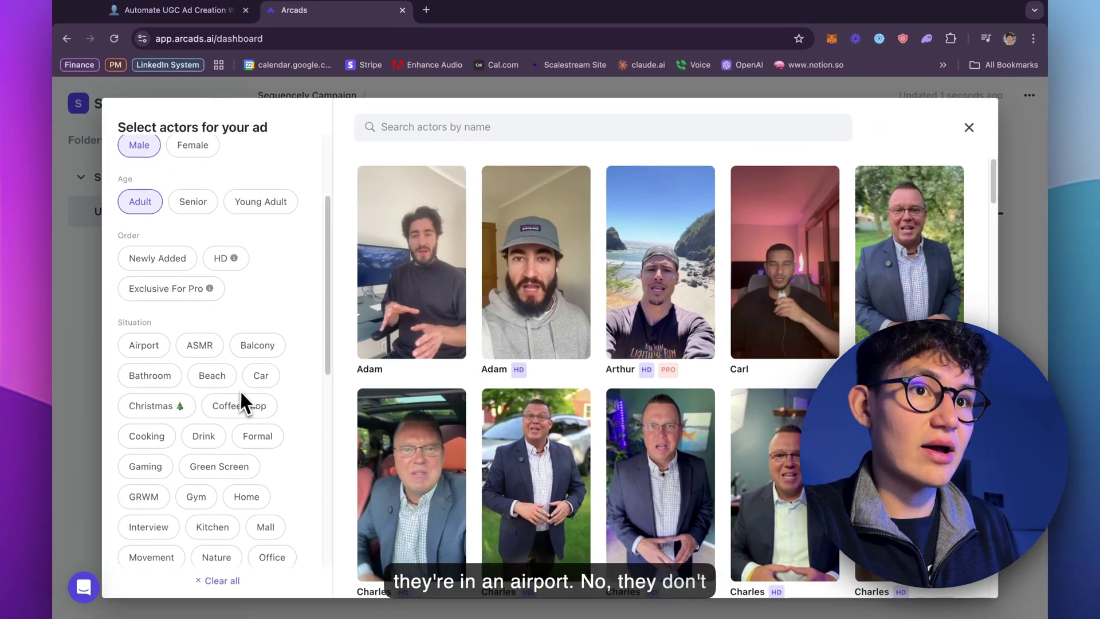
pyautogui.click(234, 412)
pyautogui.click(232, 410)
pyautogui.click(192, 341)
pyautogui.click(216, 348)
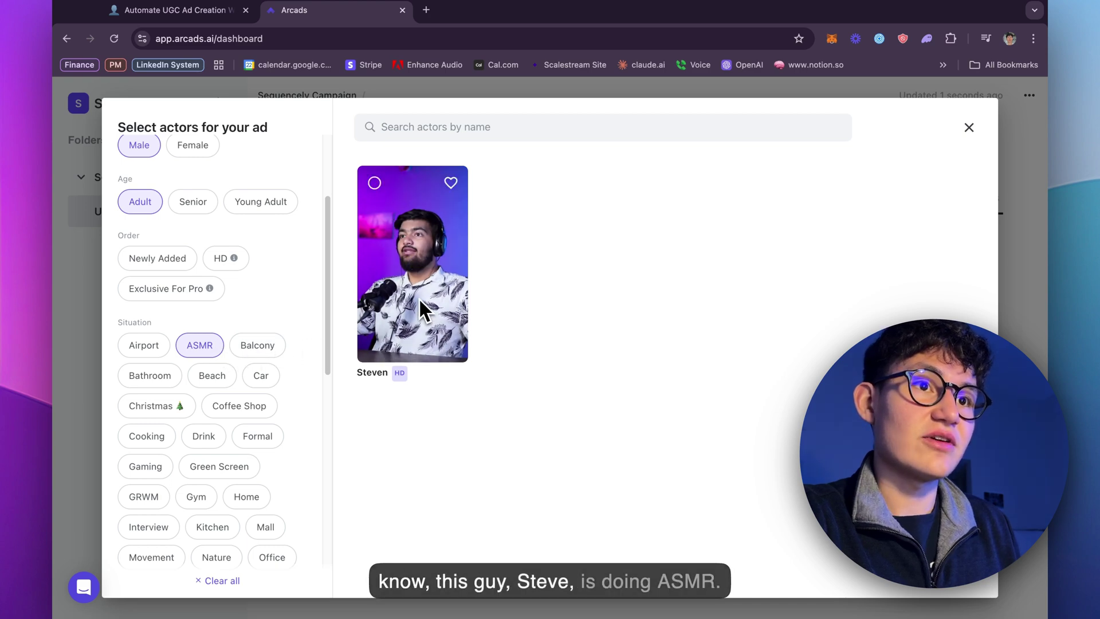
pyautogui.click(213, 347)
pyautogui.scroll(4, 181, 332)
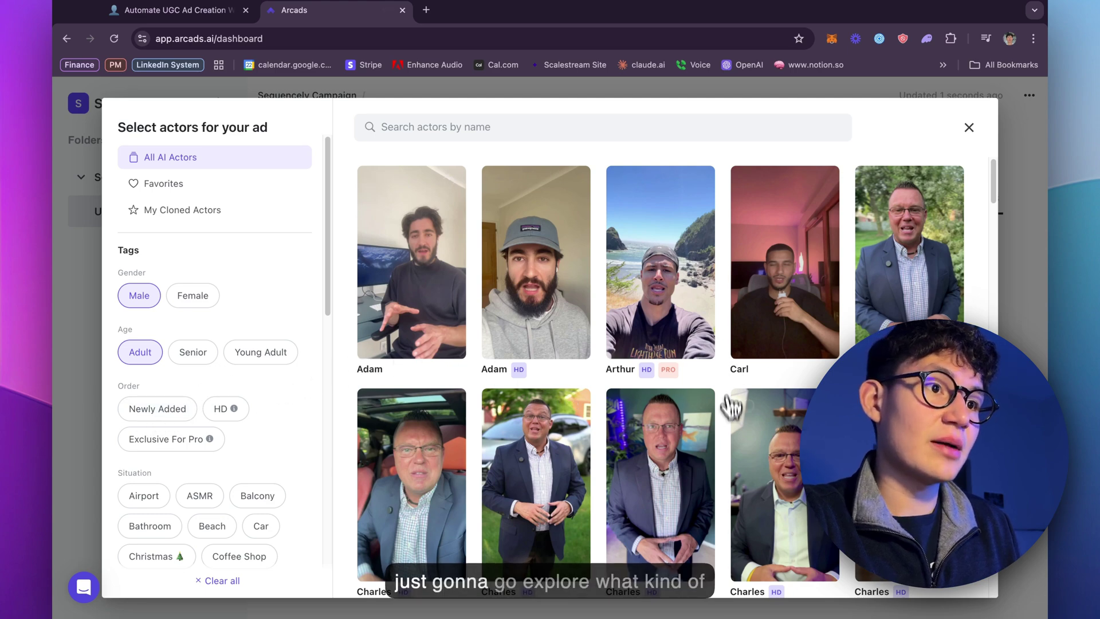
# Browse the male adult actors and pick Carl as the ad's actor.
pyautogui.scroll(-3, 733, 424)
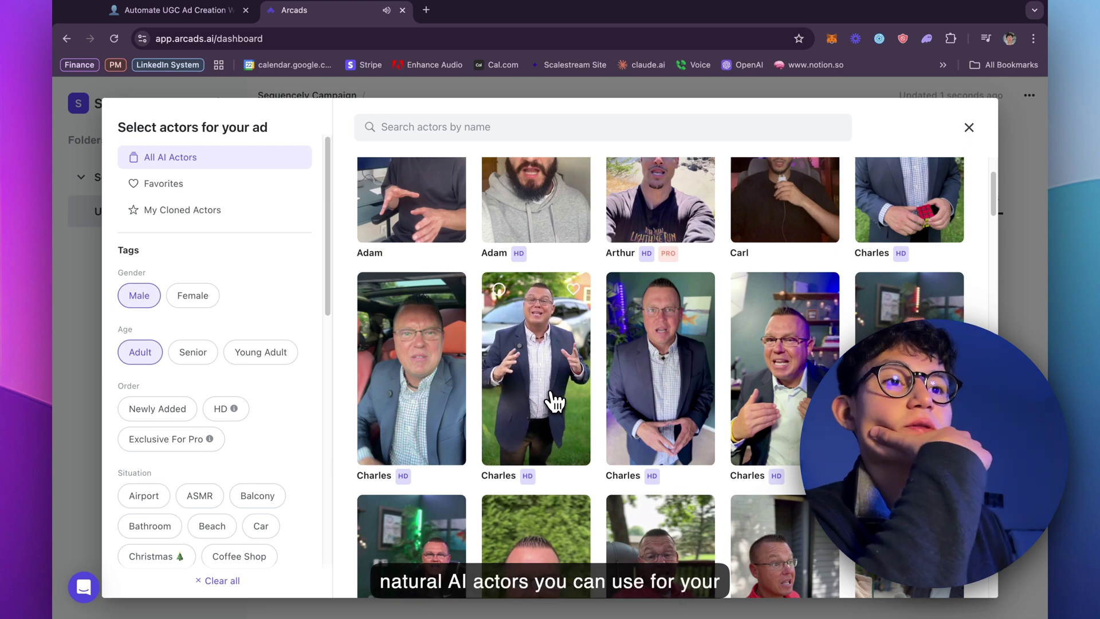
pyautogui.scroll(2, 470, 201)
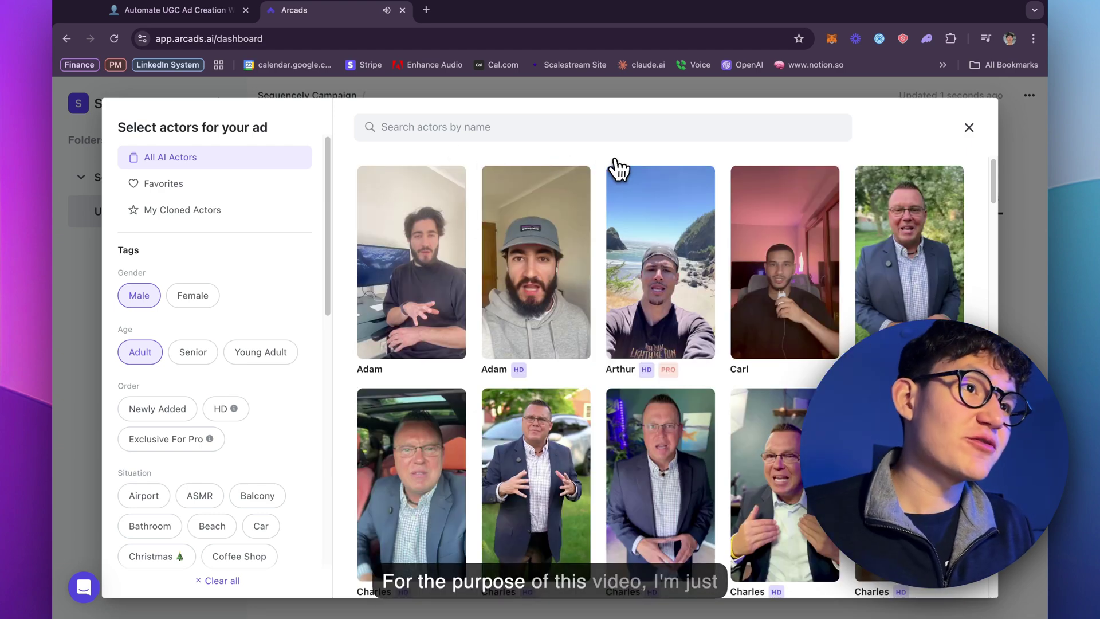
pyautogui.click(778, 297)
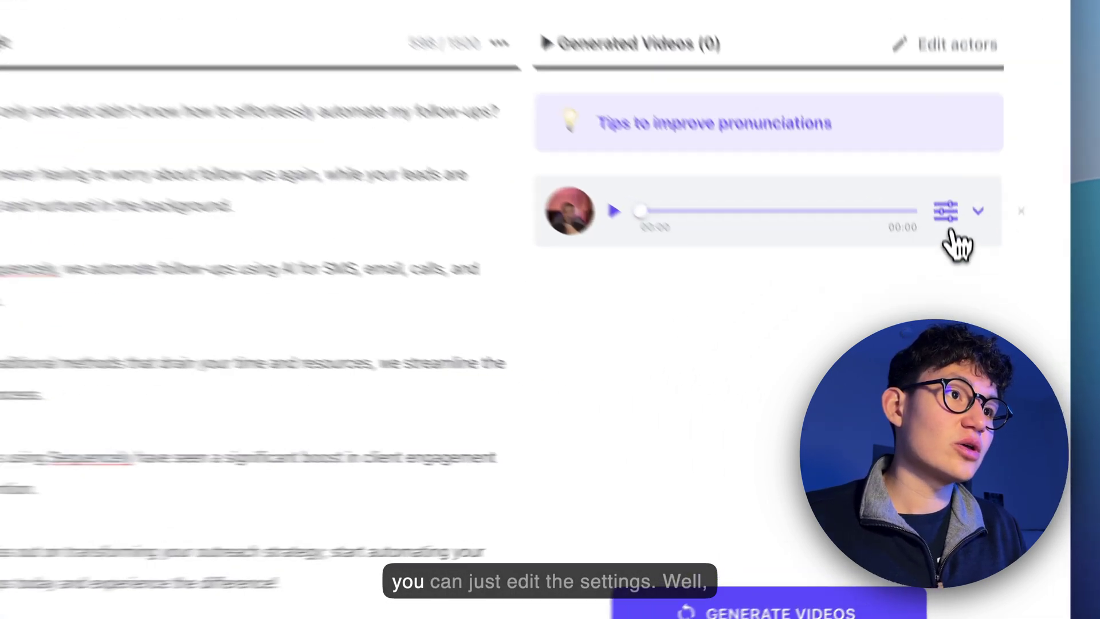
# Raise Carl's voice-over speed from 1.00x to 1.10x and collapse the voice settings.
pyautogui.click(964, 310)
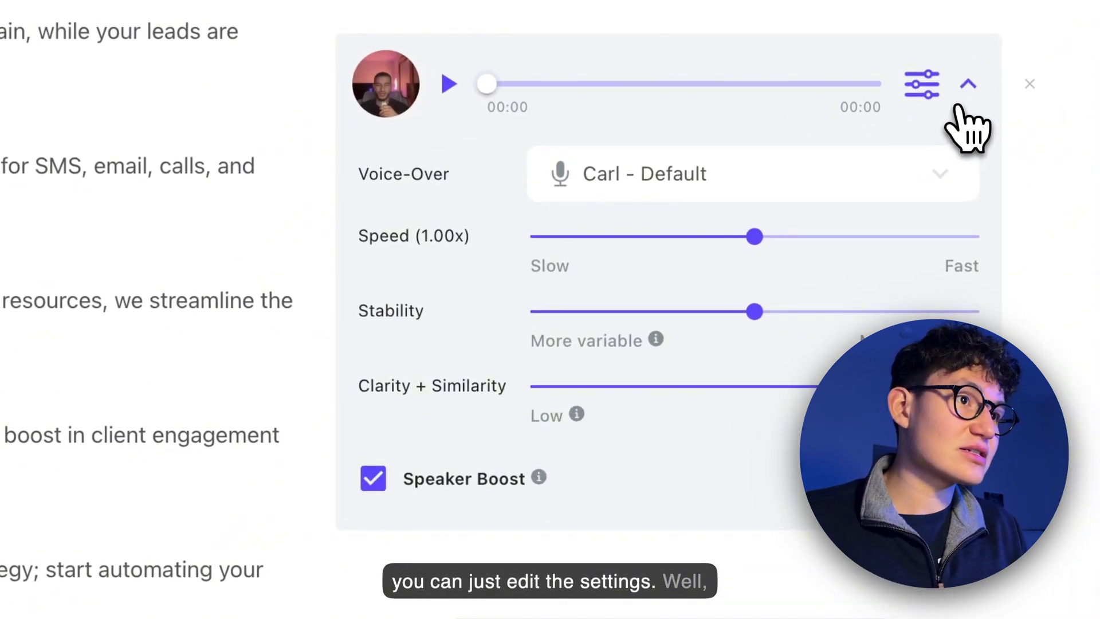
pyautogui.click(954, 96)
pyautogui.click(924, 86)
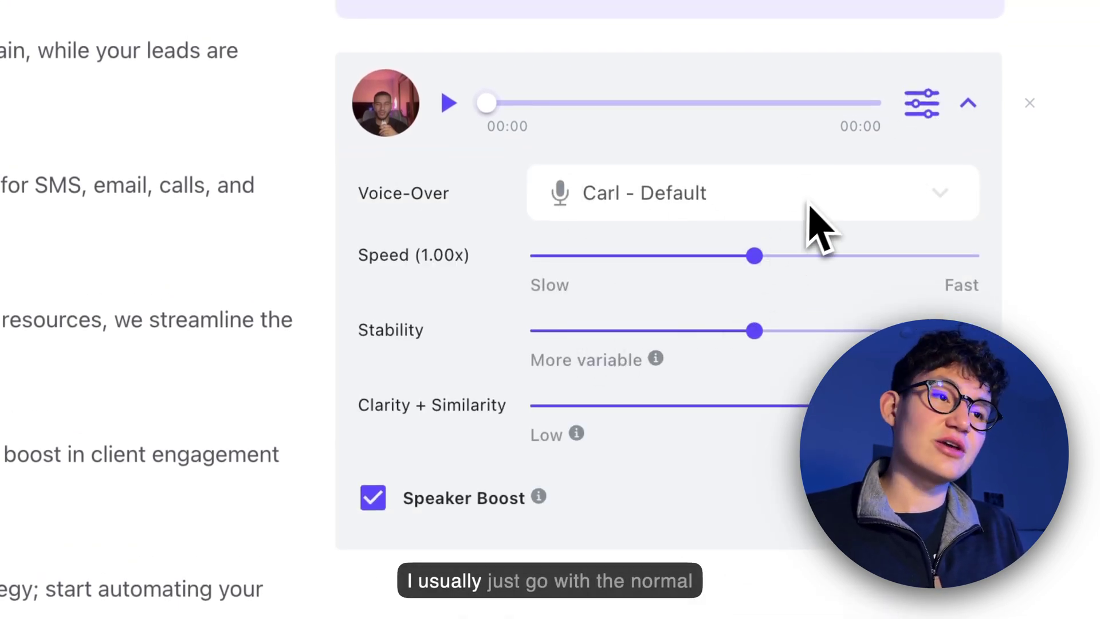
pyautogui.moveTo(745, 265)
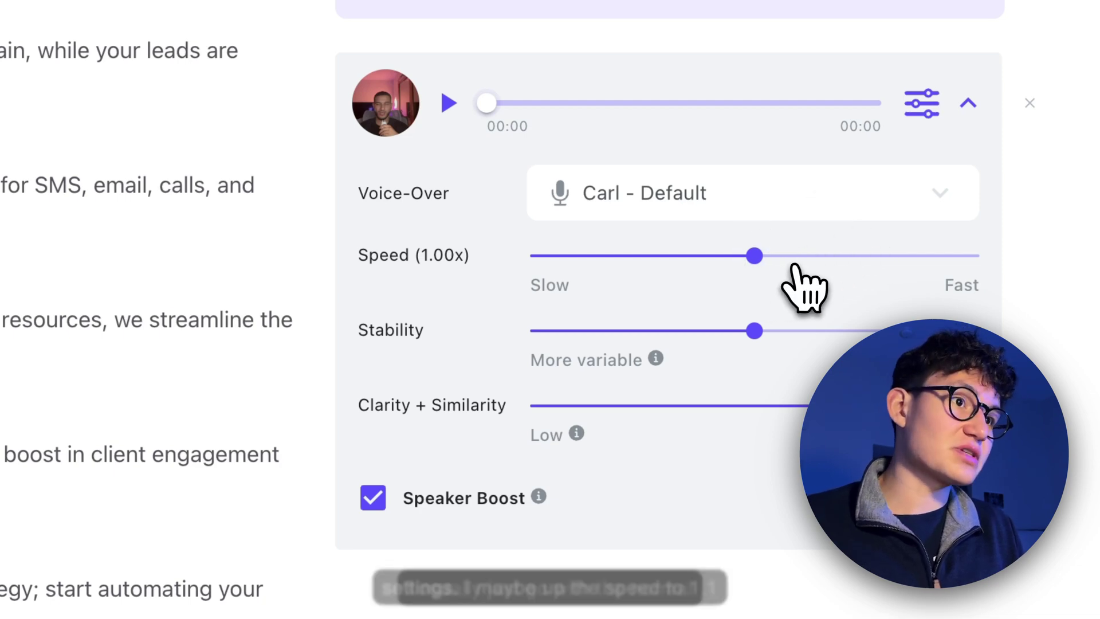
pyautogui.moveTo(755, 256); pyautogui.dragTo(800, 256)
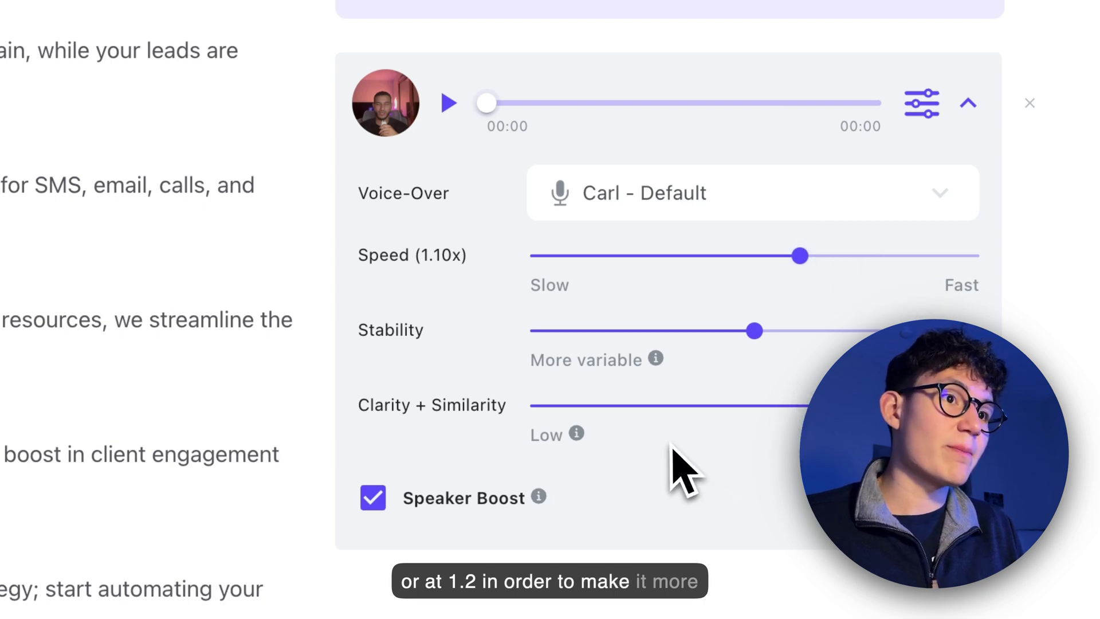
pyautogui.scroll(5, 914, 86)
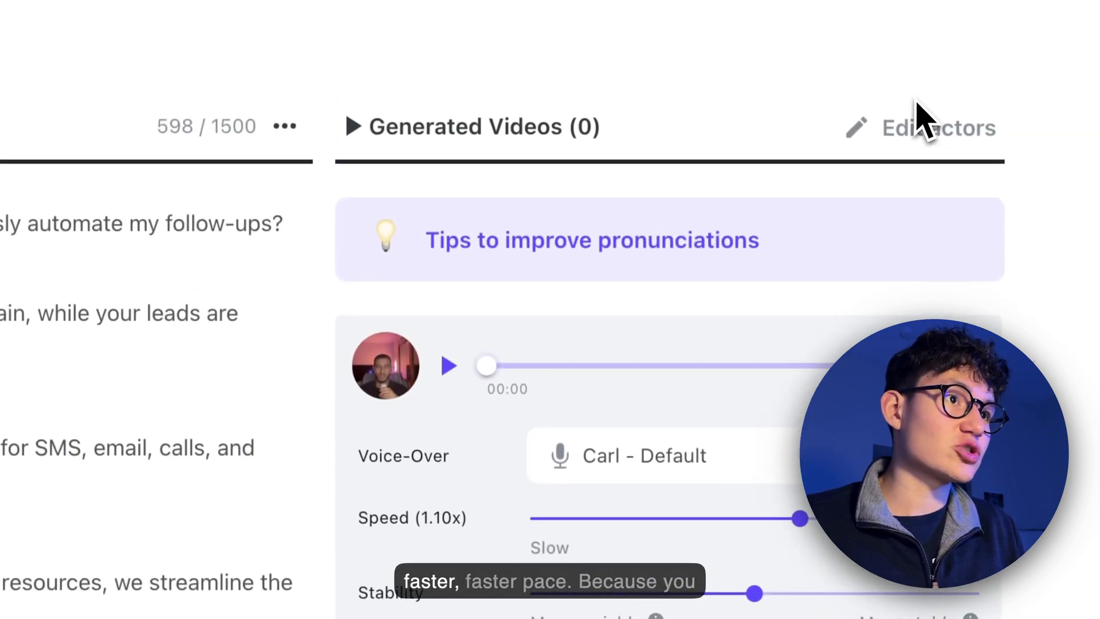
pyautogui.scroll(-5, 889, 299)
pyautogui.click(966, 86)
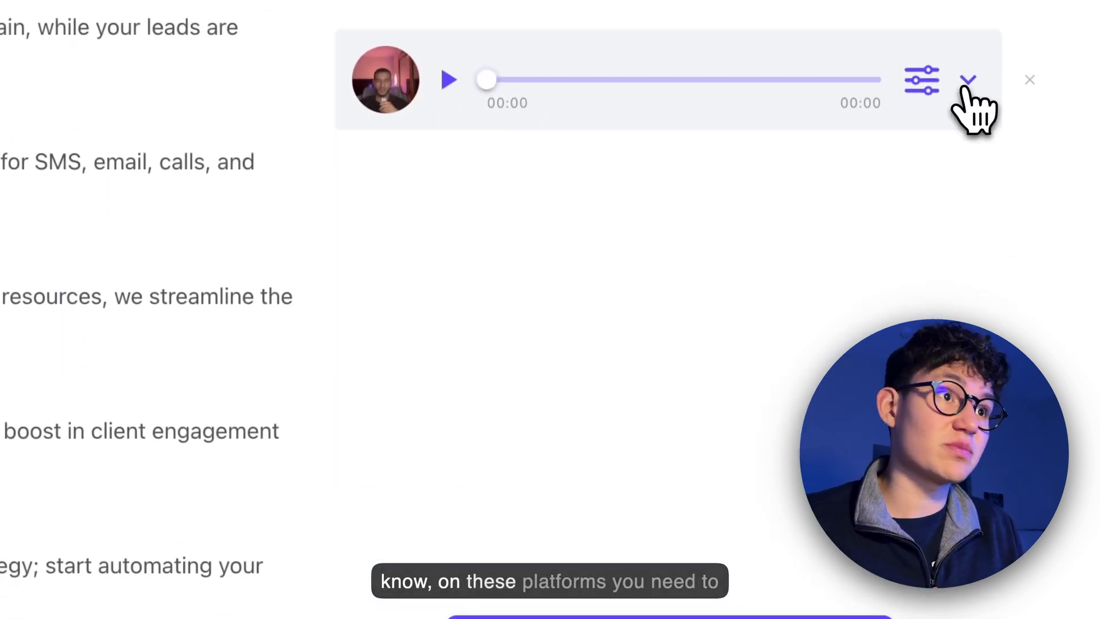
pyautogui.scroll(-2, 803, 344)
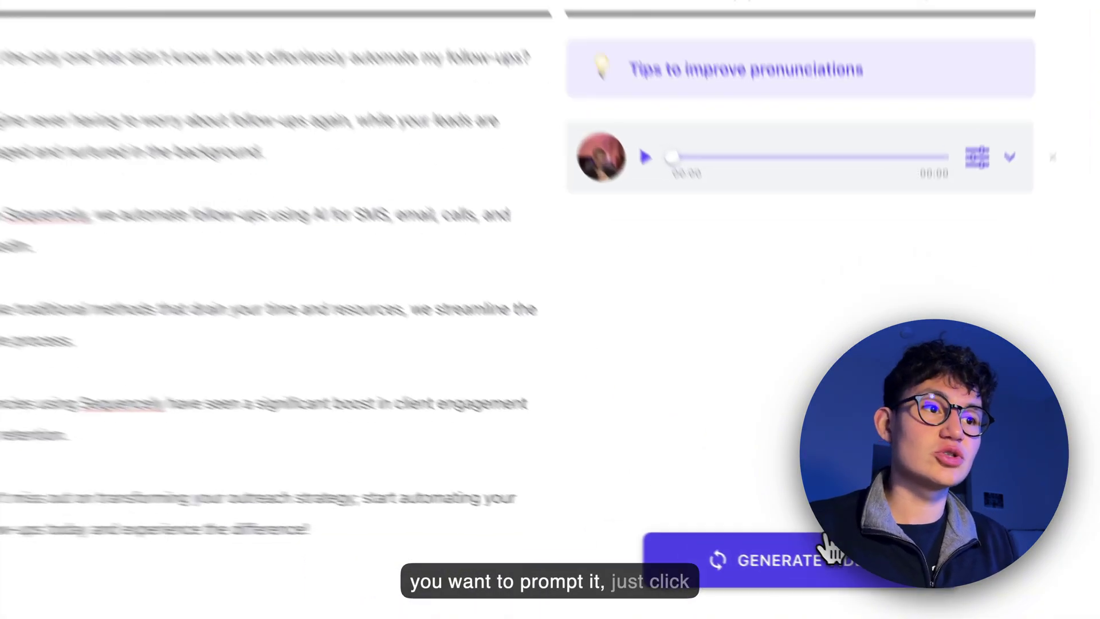
# Generate Carl's video, confirming the one-credit cost.
pyautogui.click(854, 576)
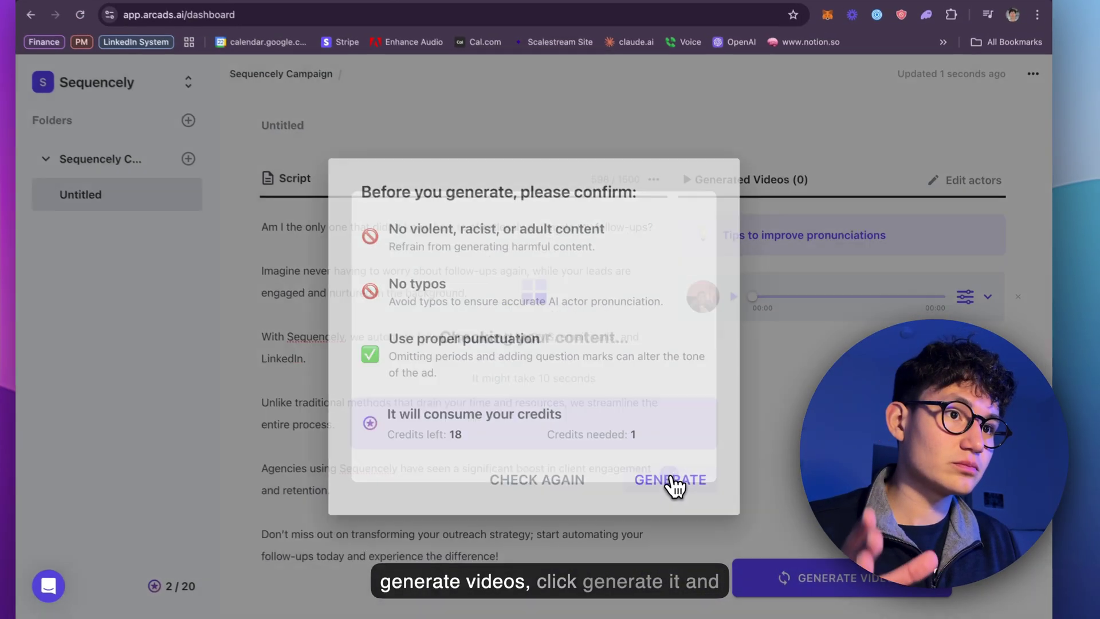
pyautogui.click(573, 434)
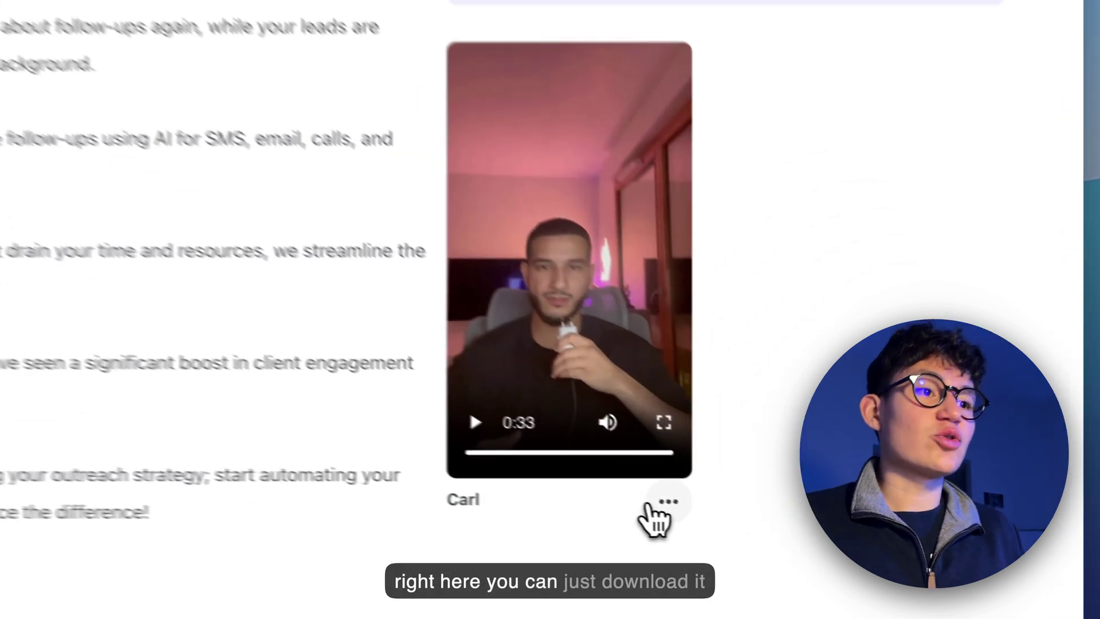
# Download Carl's generated video, then collapse the Sequencely Campaign folder in the sidebar.
pyautogui.click(813, 553)
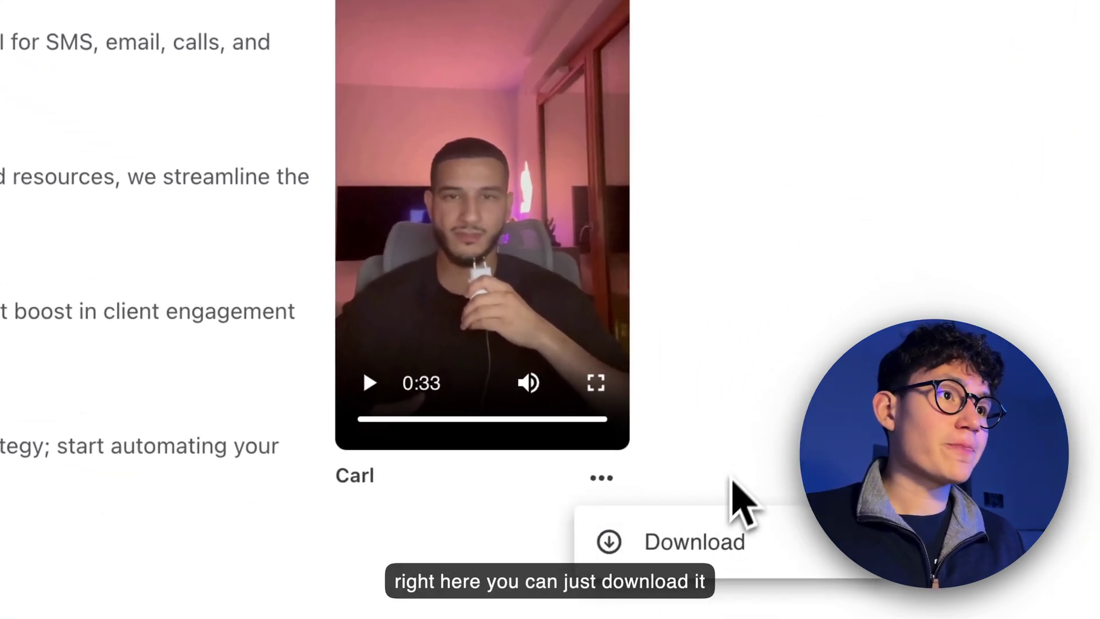
pyautogui.click(737, 479)
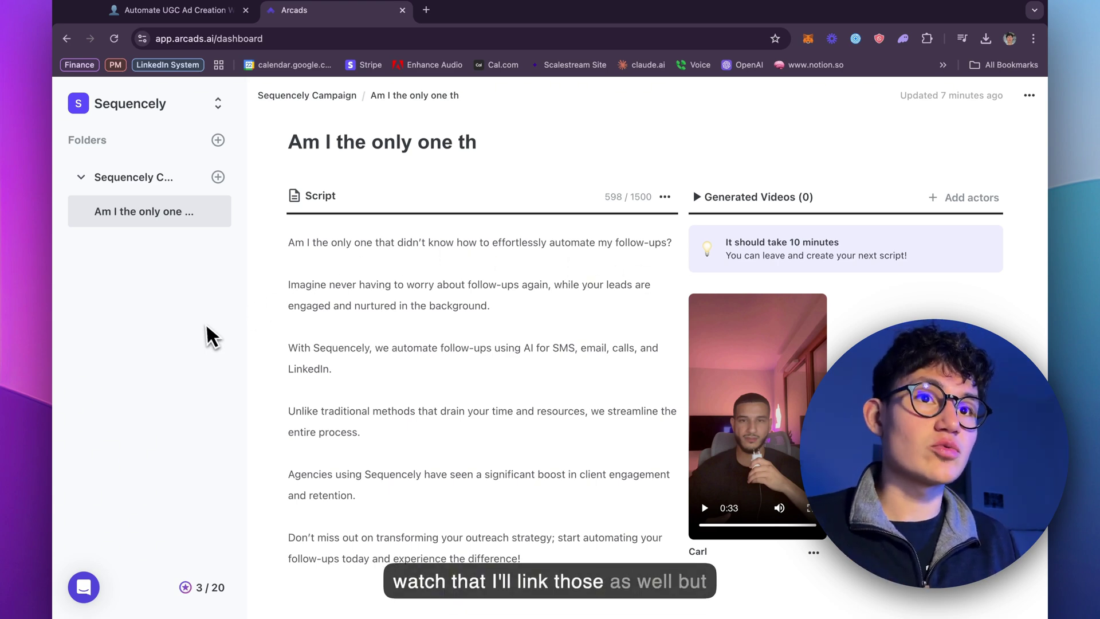
pyautogui.click(81, 177)
# Add a second, empty Untitled script to the Sequencely Campaign folder, then return to the 'Am I the only one th' script.
pyautogui.click(106, 179)
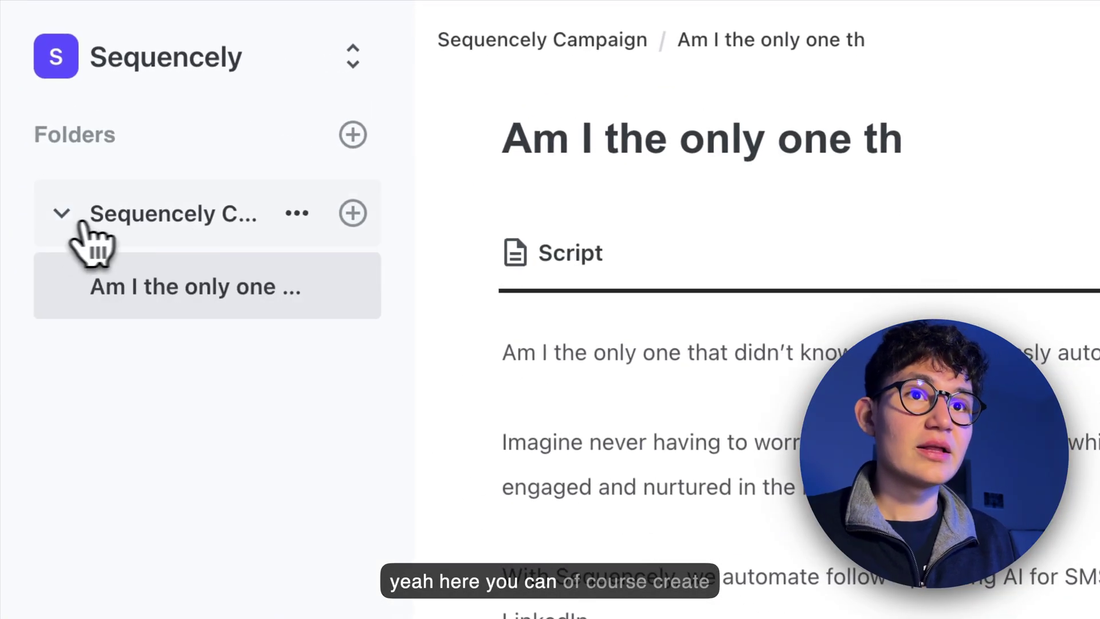
pyautogui.click(352, 234)
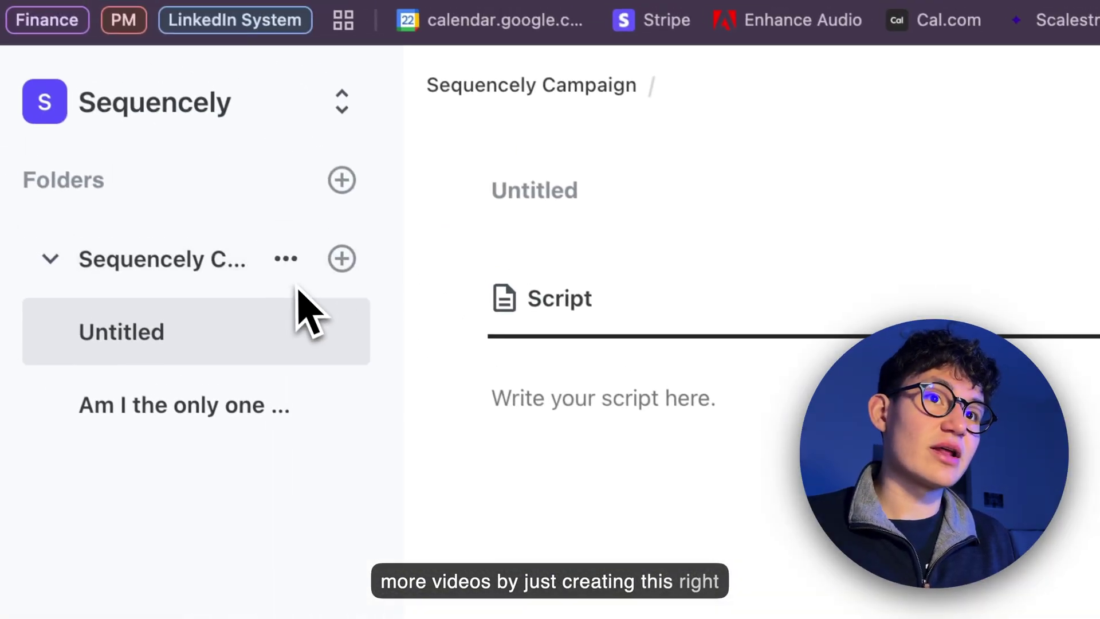
pyautogui.click(619, 193)
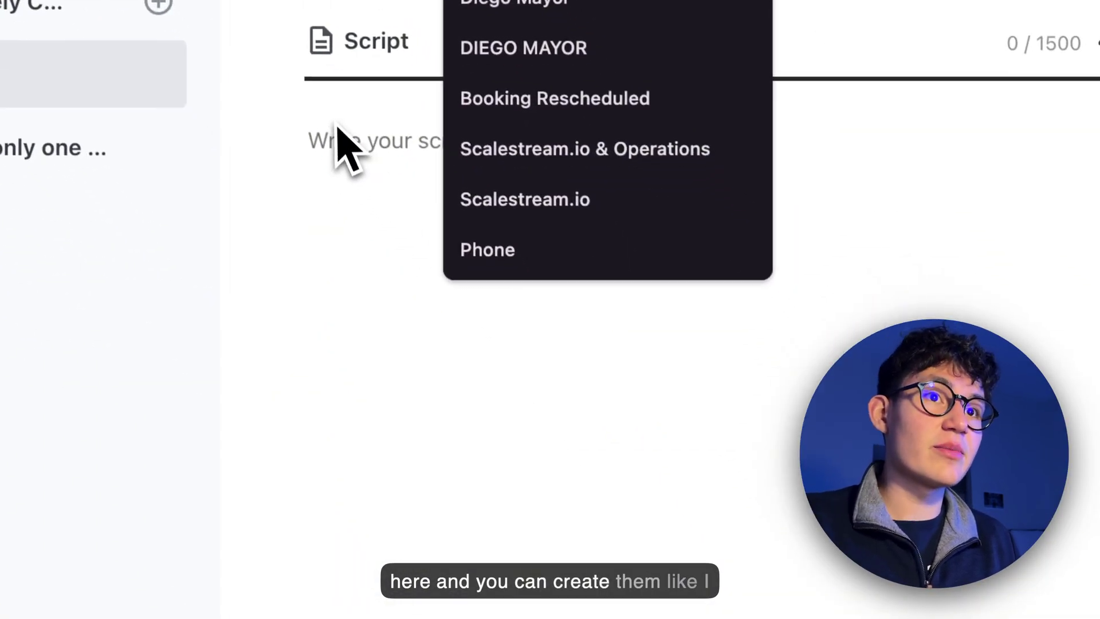
pyautogui.click(343, 153)
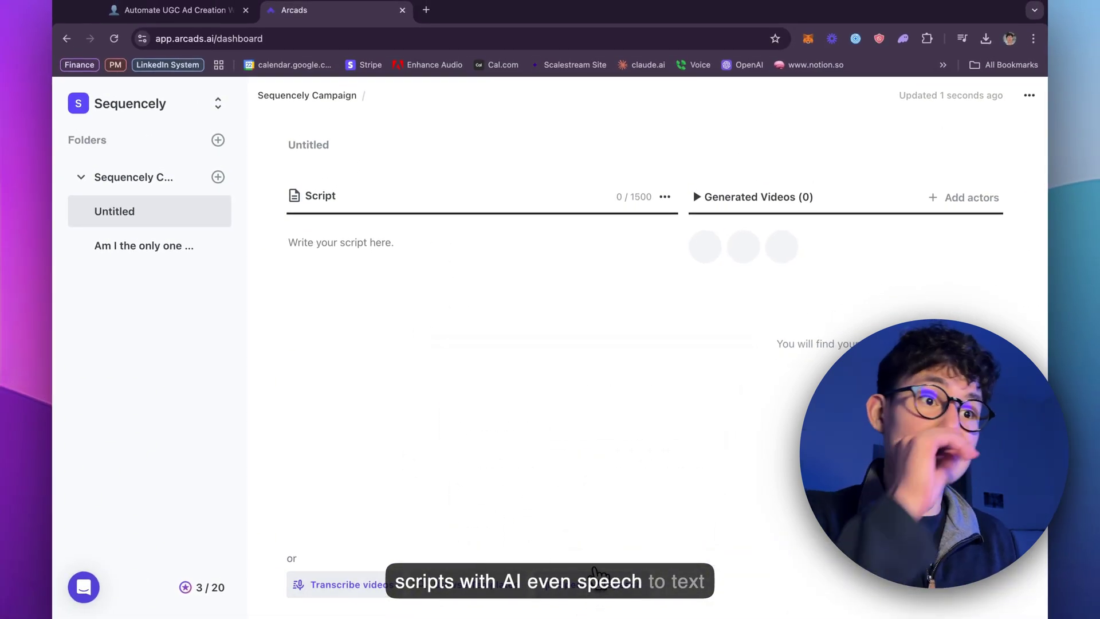
pyautogui.moveTo(605, 594)
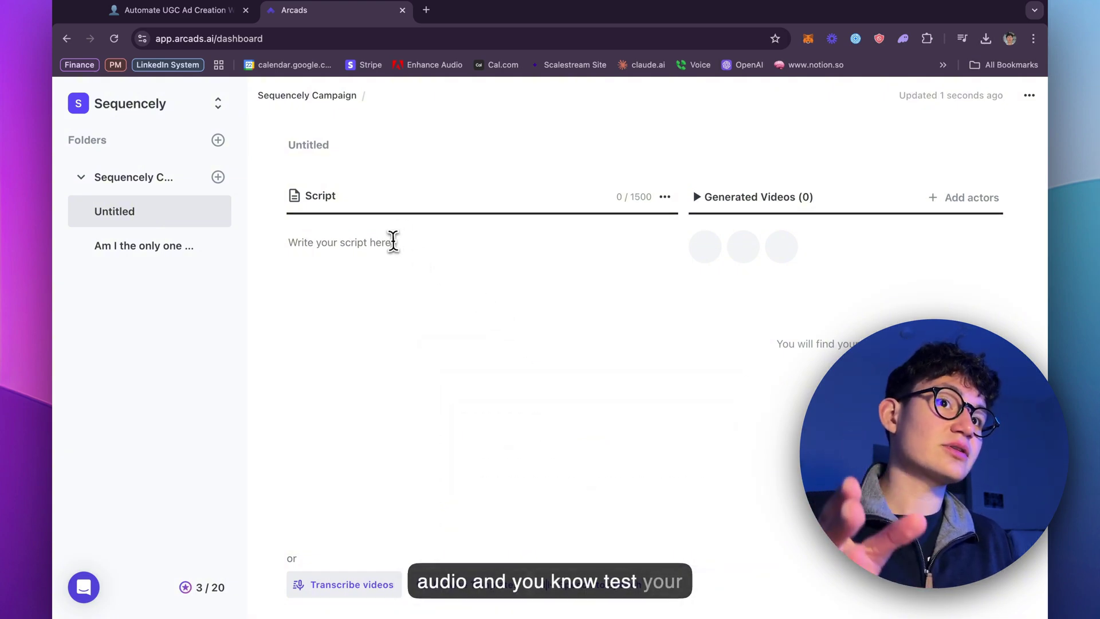
pyautogui.click(326, 147)
pyautogui.click(318, 233)
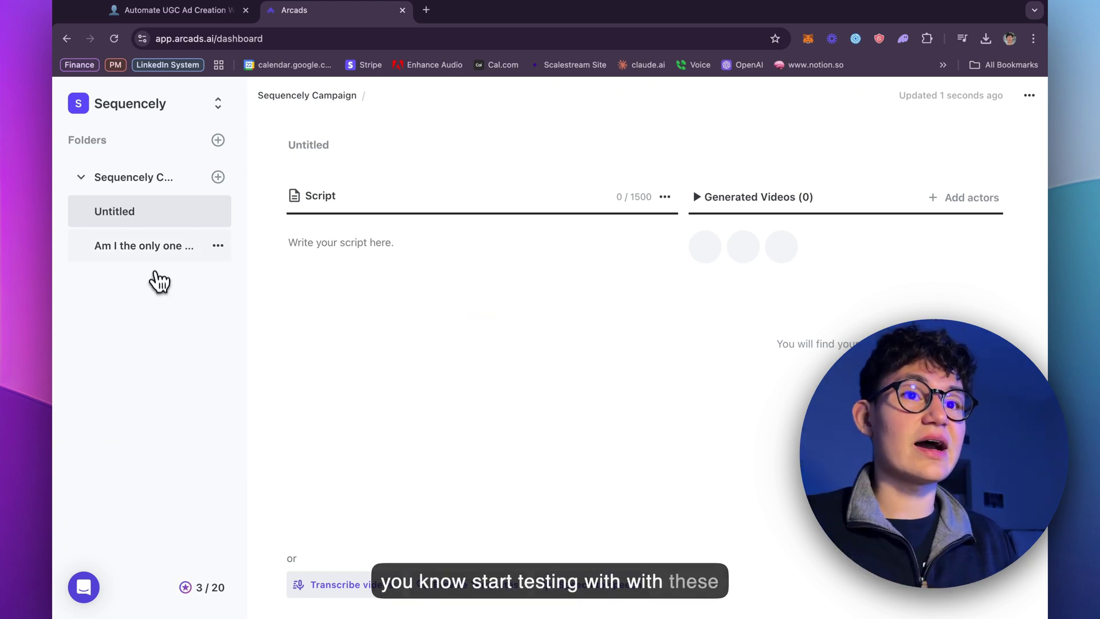
pyautogui.click(150, 251)
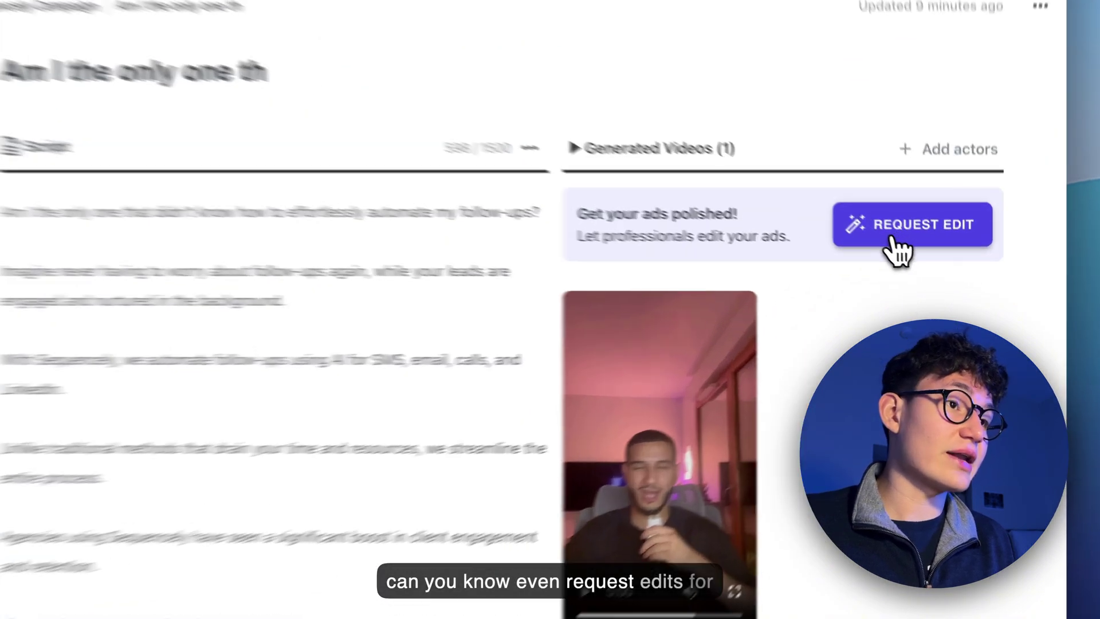
pyautogui.click(935, 263)
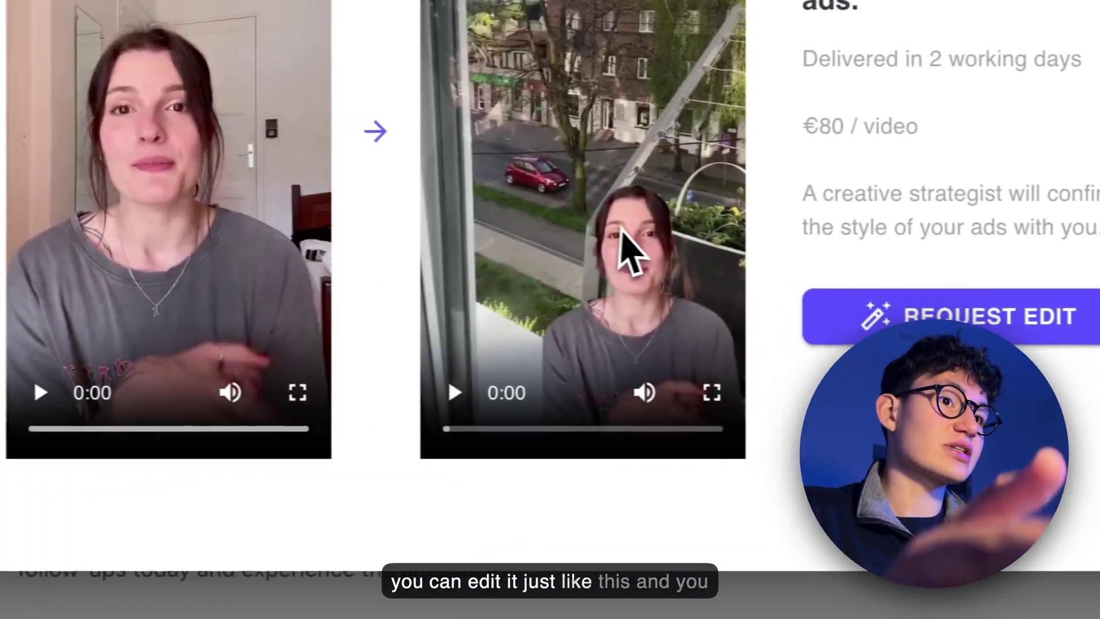
pyautogui.click(623, 232)
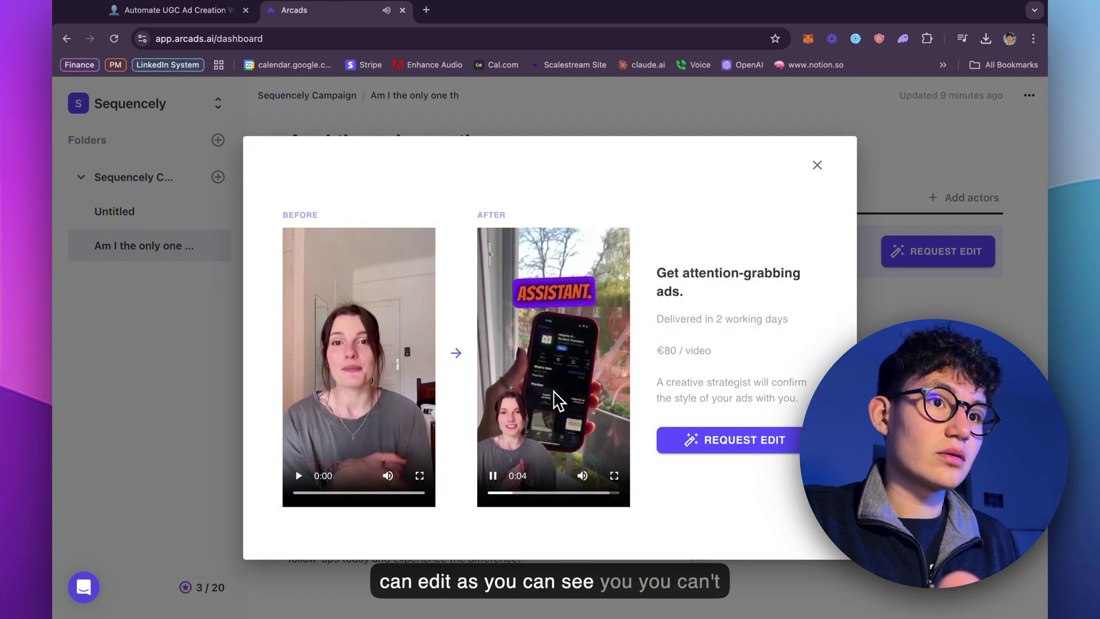
pyautogui.click(556, 380)
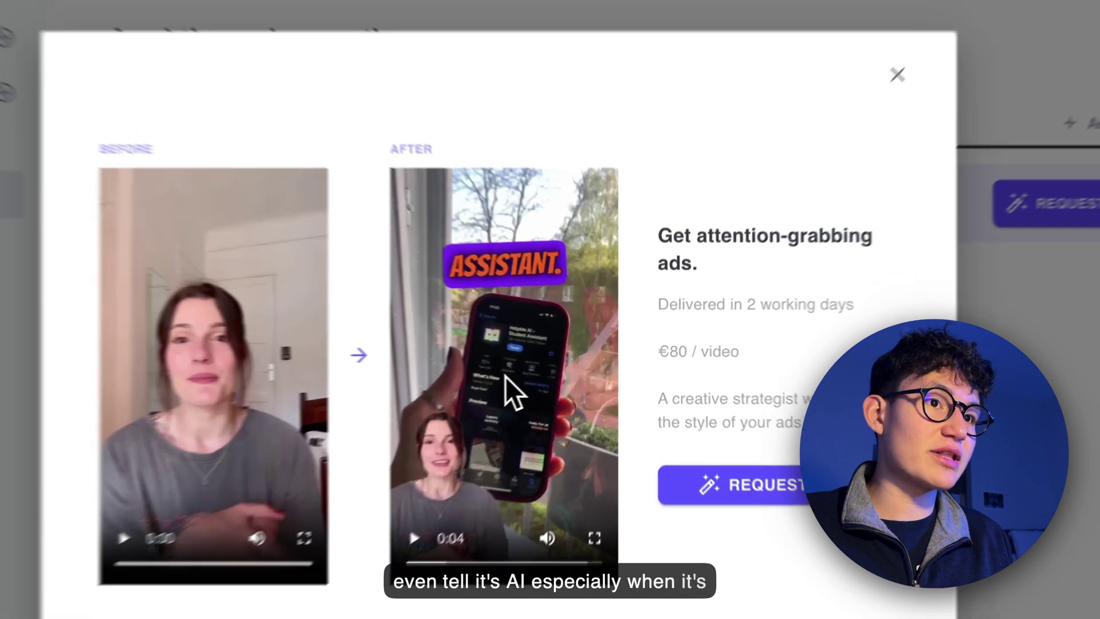
pyautogui.click(559, 367)
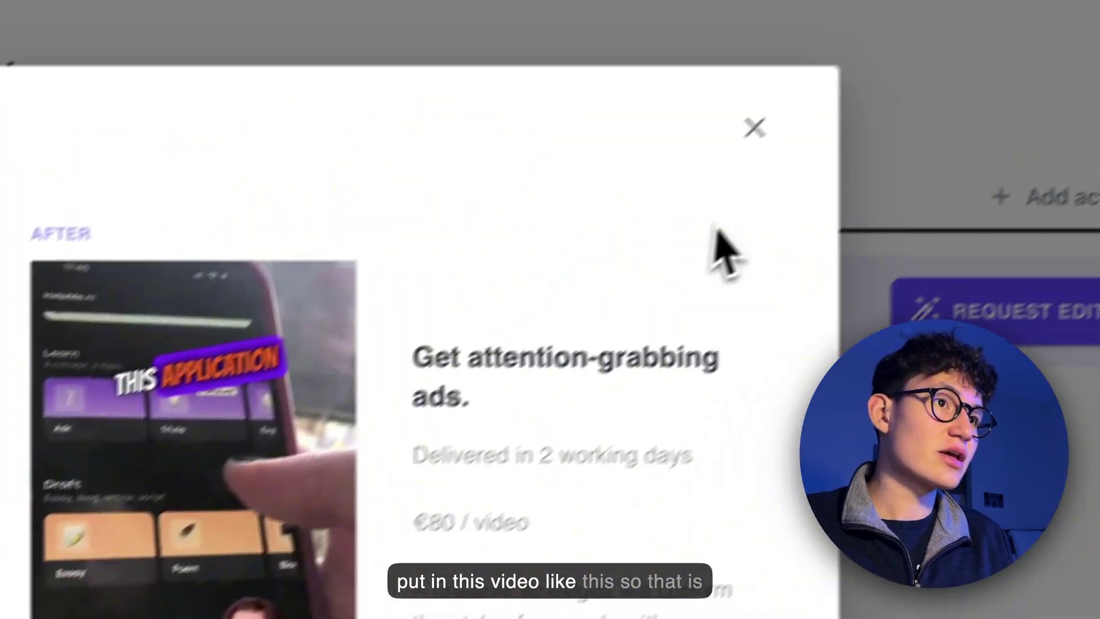
pyautogui.click(754, 126)
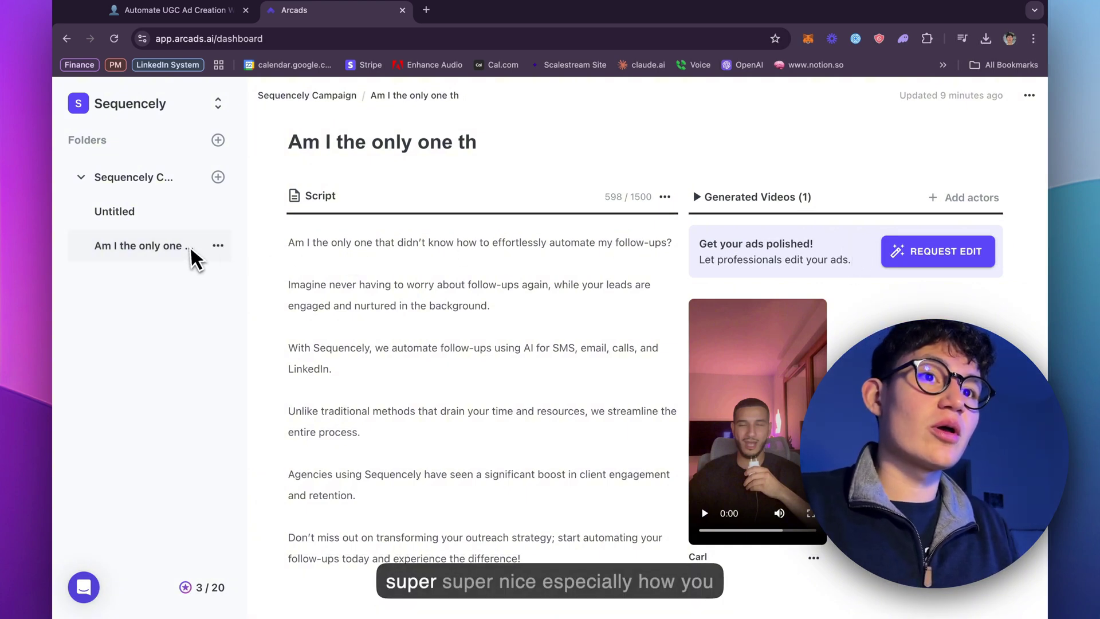
# Reopen the original script's project and scroll through the AI actor gallery, closing it without choosing an actor.
pyautogui.click(214, 249)
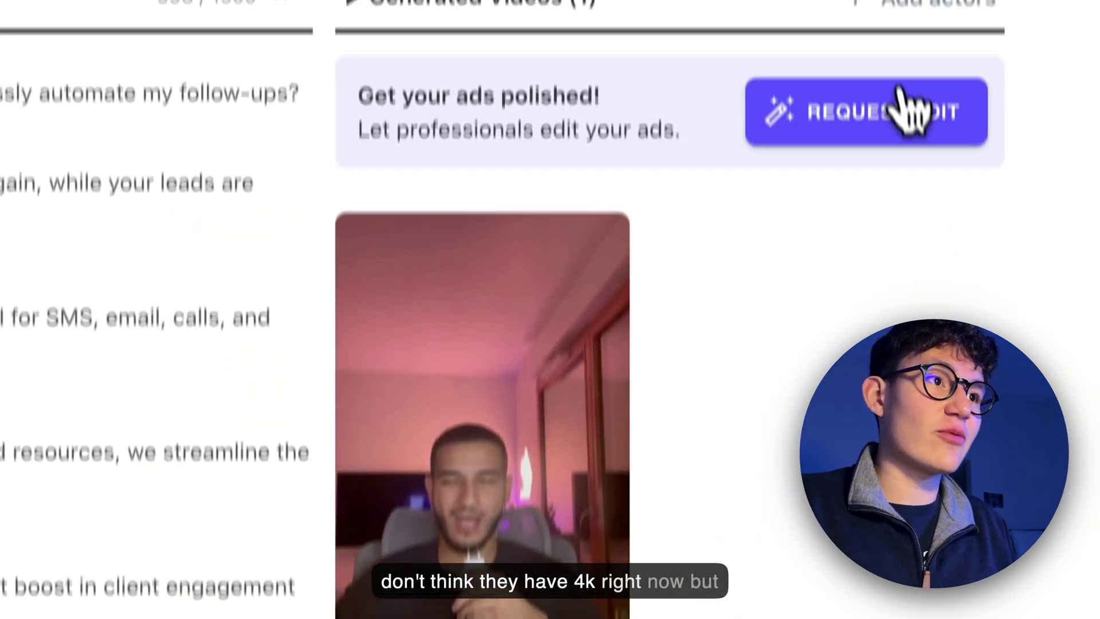
pyautogui.click(921, 115)
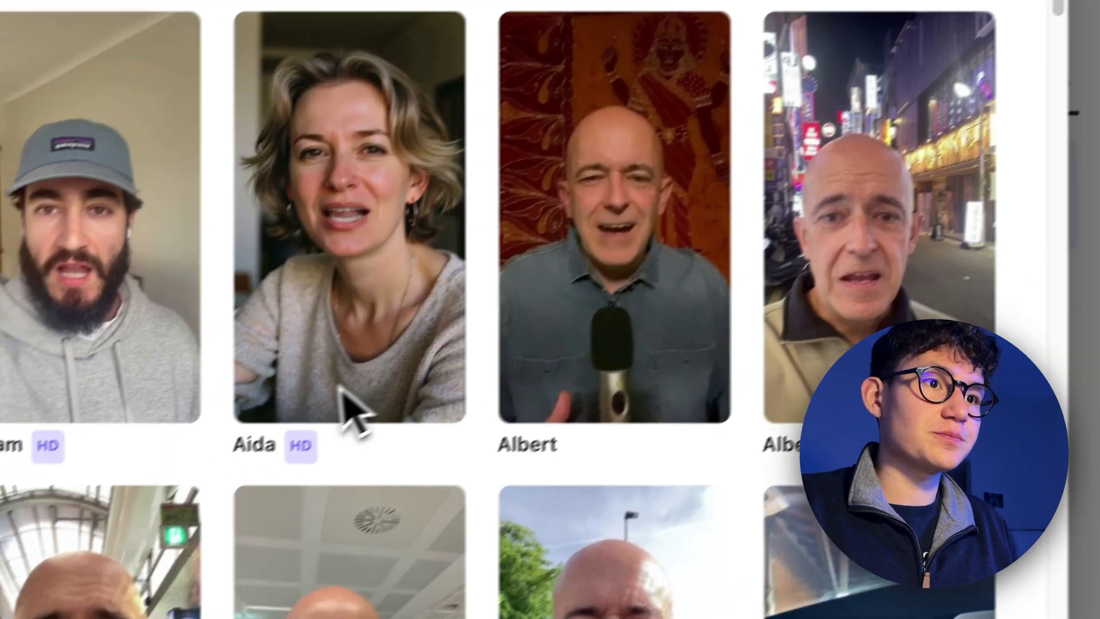
pyautogui.scroll(-5, 339, 418)
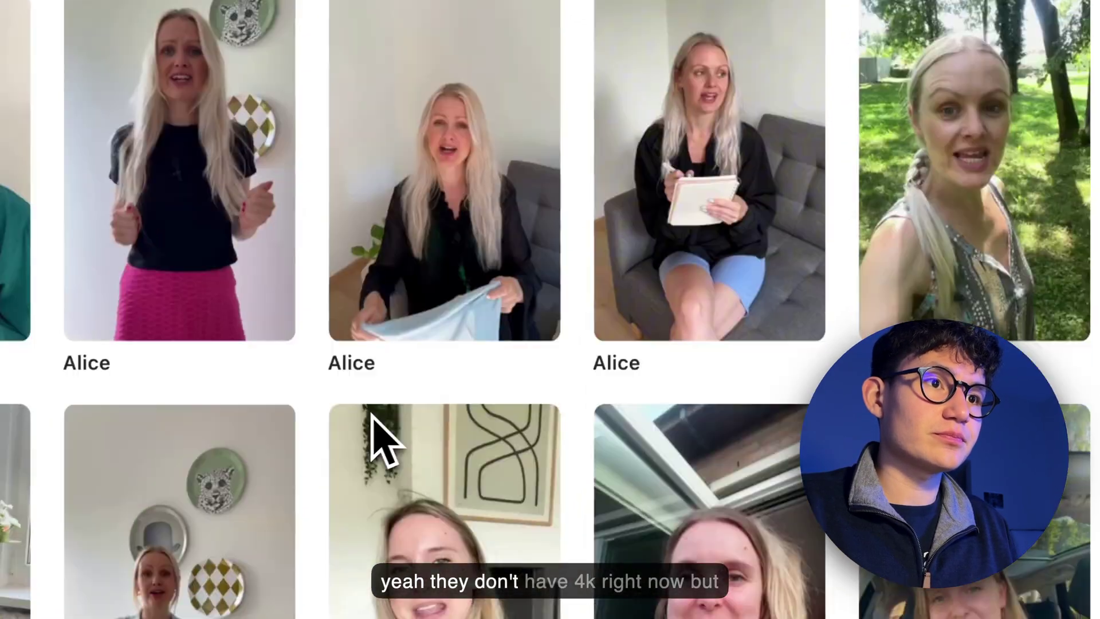
pyautogui.scroll(-6, 381, 436)
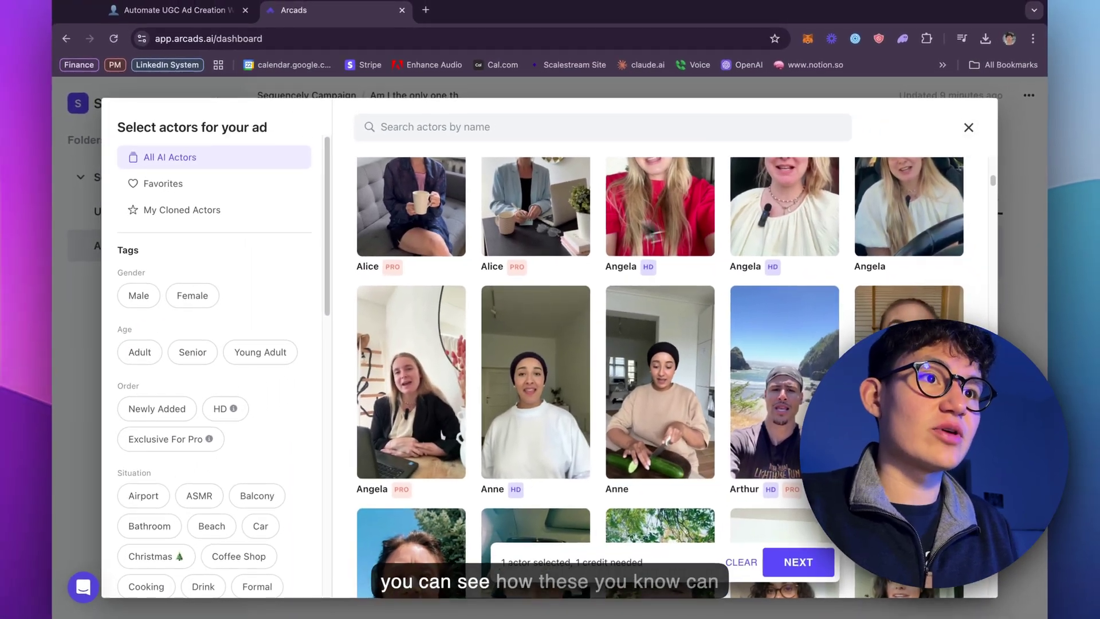
pyautogui.scroll(3, 513, 245)
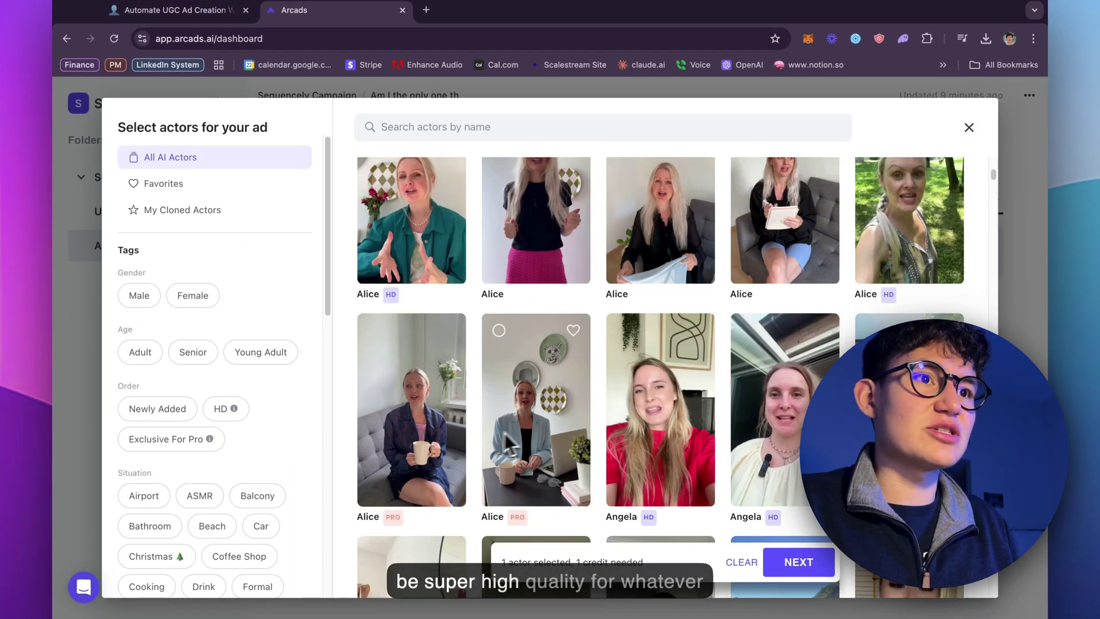
pyautogui.click(970, 127)
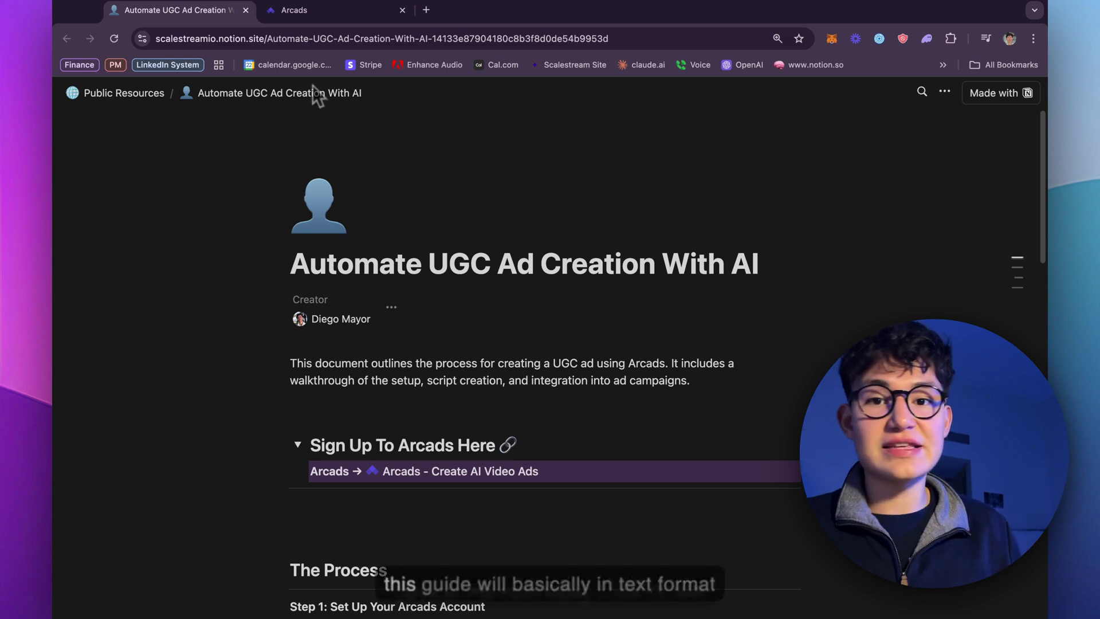
pyautogui.scroll(-12, 449, 321)
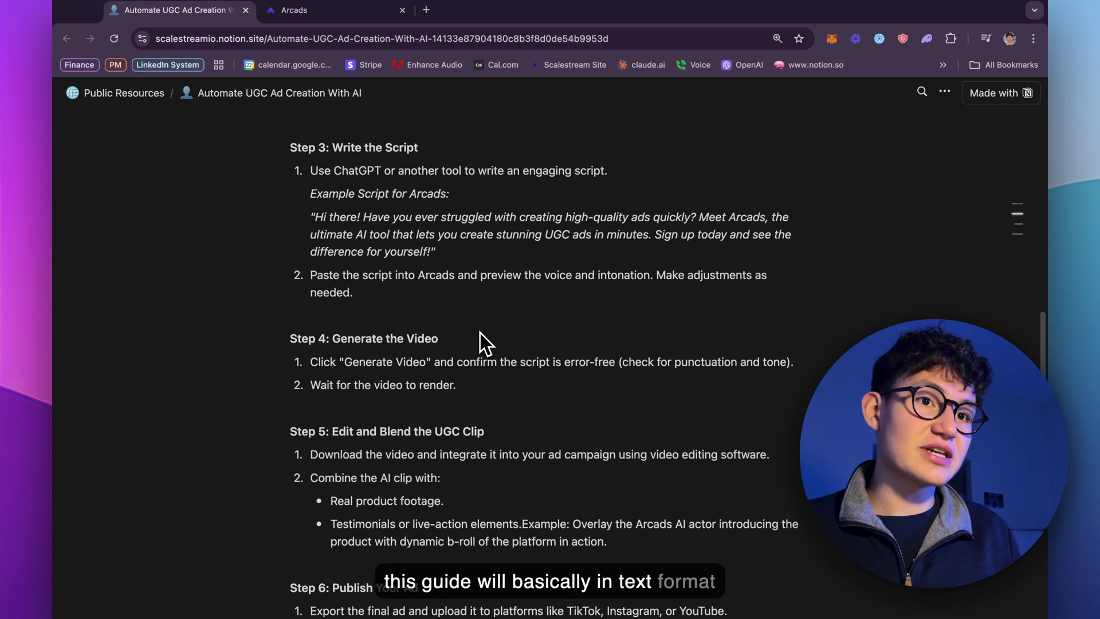
pyautogui.scroll(12, 480, 332)
pyautogui.scroll(3, 458, 283)
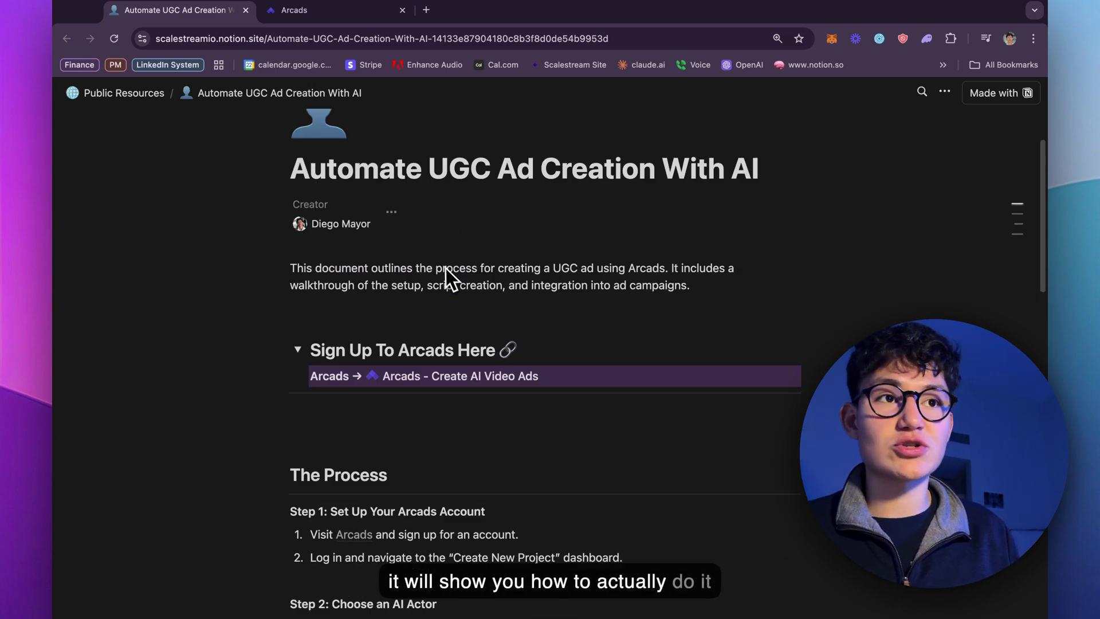